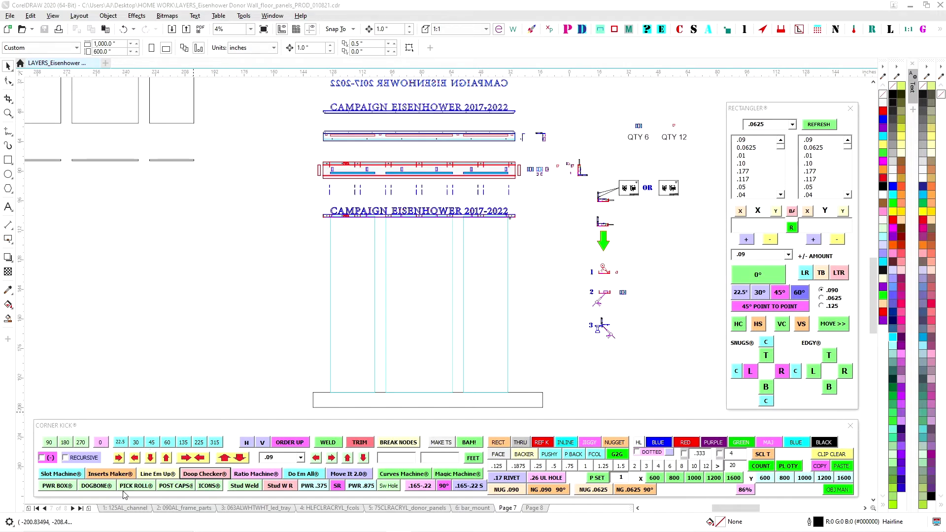
- Examine the 125AL_channel page, including the channel layout and the small chamfered QTY 12 part
left_click(126, 508)
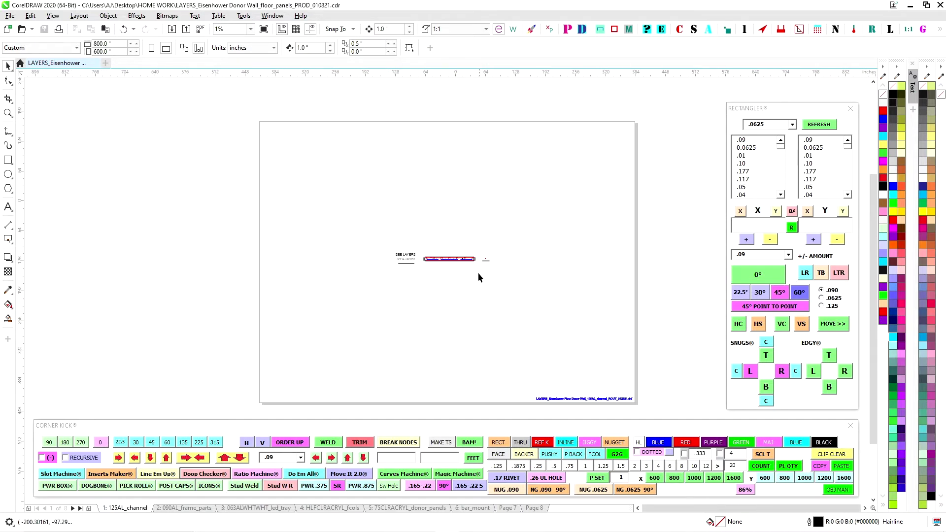
scroll(478, 278, "up", 6)
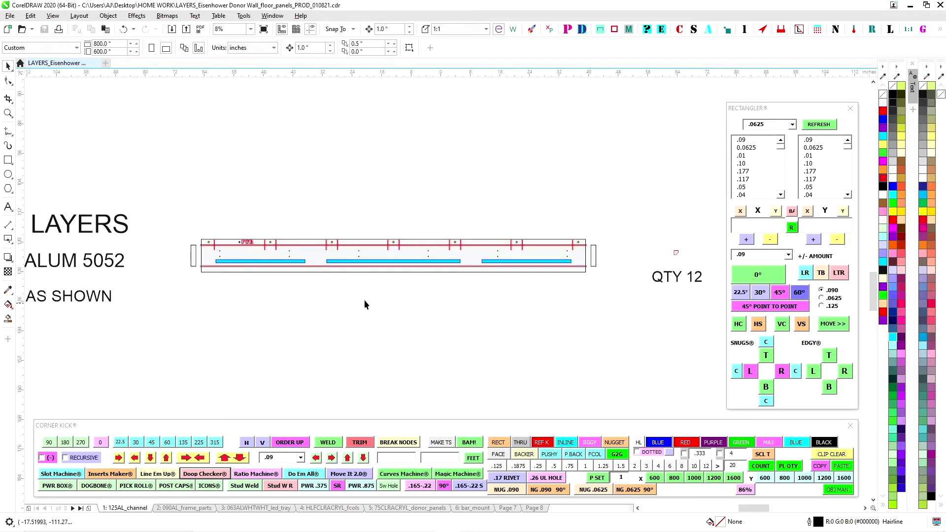
left_click_drag(395, 184, 319, 183)
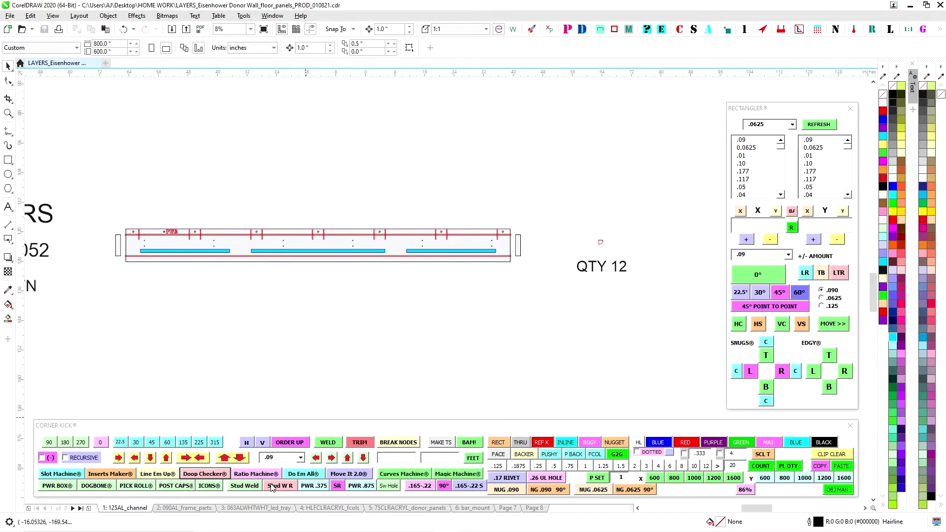
left_click(161, 507)
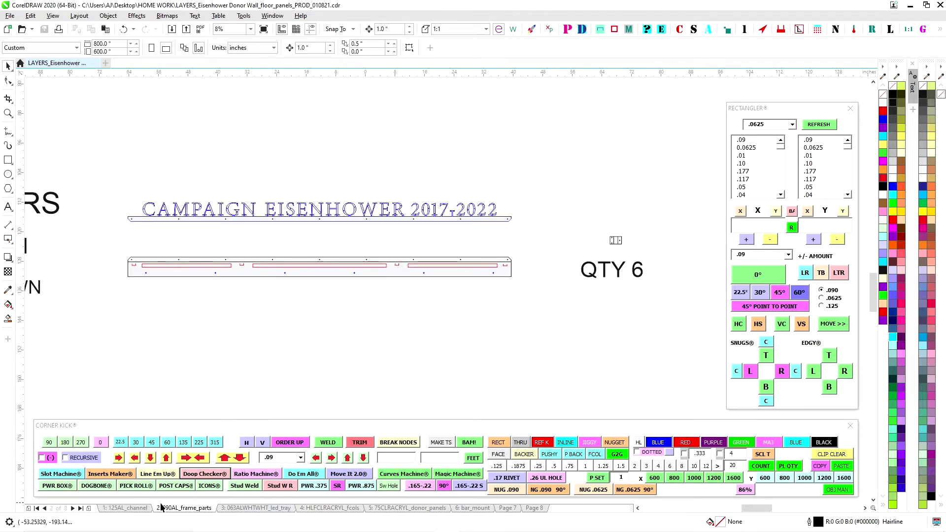
left_click(124, 507)
scroll(629, 235, "up", 4)
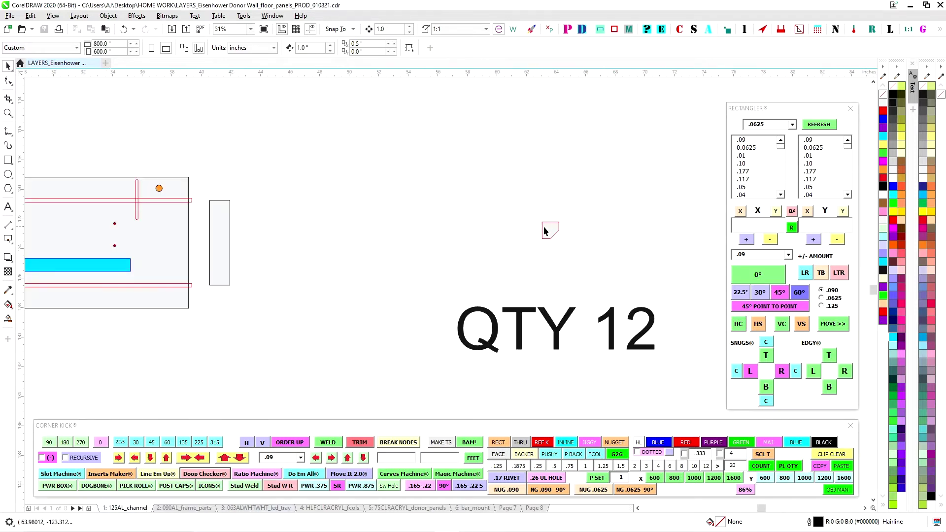
- Examine the 090AL_frame_parts page, including the lettered frame strips and the separate QTY 6 bracket
left_click(190, 509)
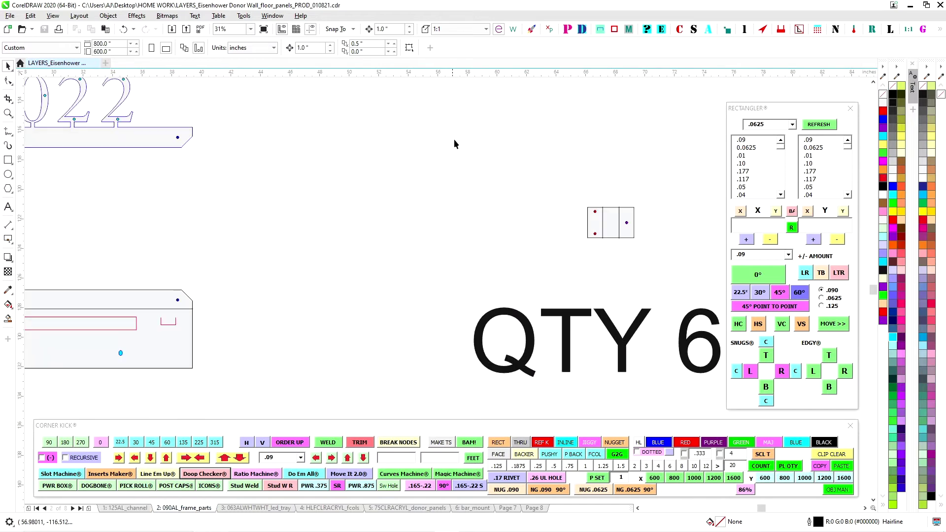
scroll(454, 140, "down", 4)
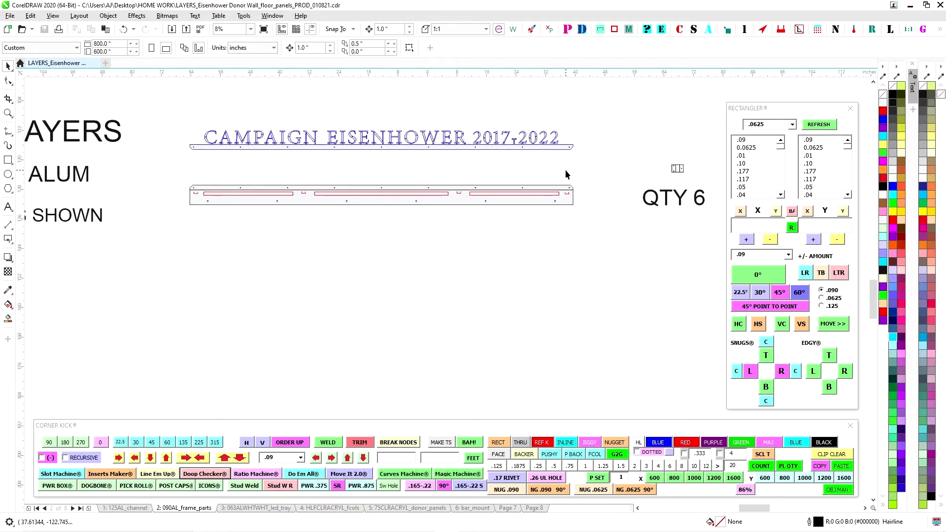
scroll(566, 170, "down", 1)
left_click_drag(565, 169, 366, 185)
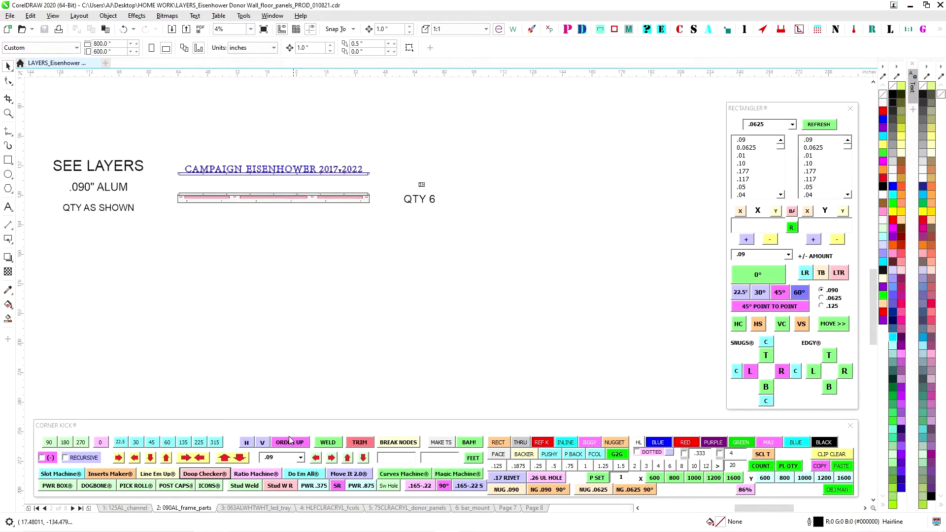
- Review the 063ALWHTWHT_led_tray page and the mirrored acrylic letters on the HLFCLRACRYL_fcols page
left_click(281, 508)
scroll(288, 192, "up", 2)
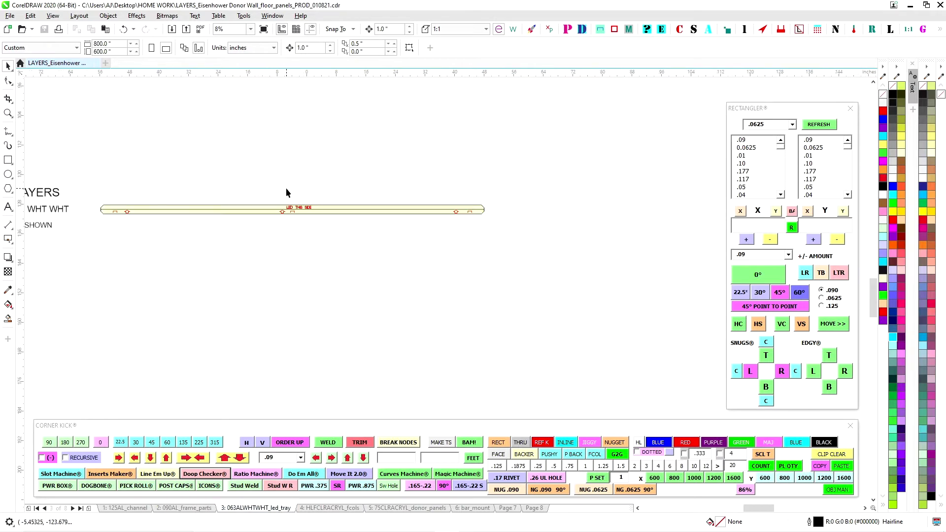
left_click_drag(300, 176, 404, 166)
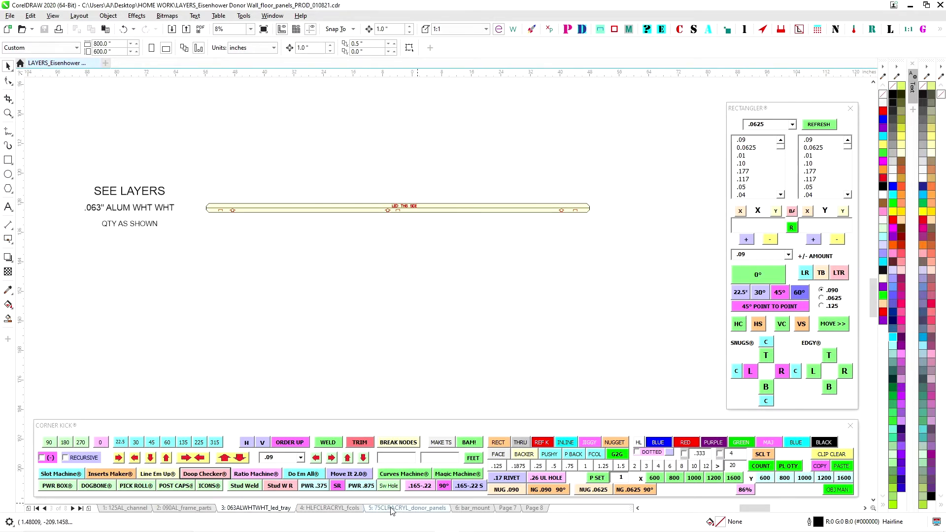
left_click(330, 509)
scroll(265, 171, "up", 2)
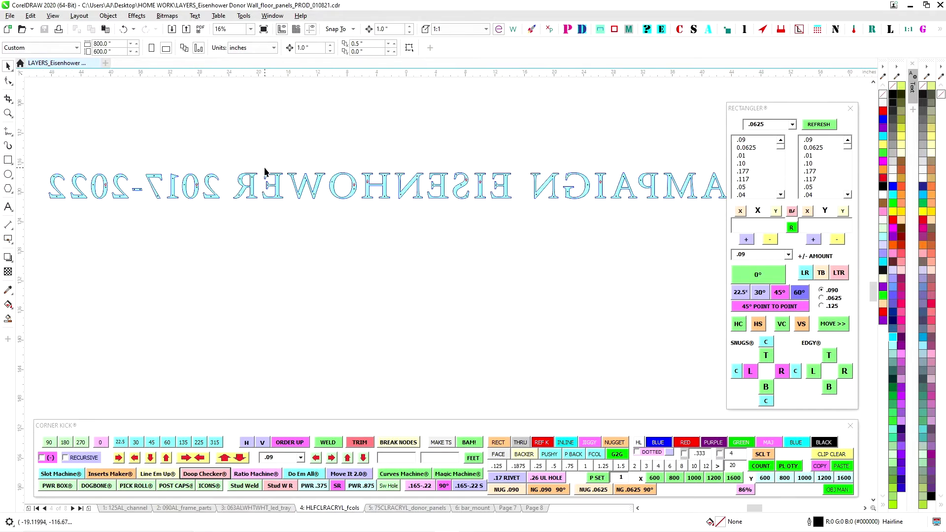
scroll(265, 171, "down", 1)
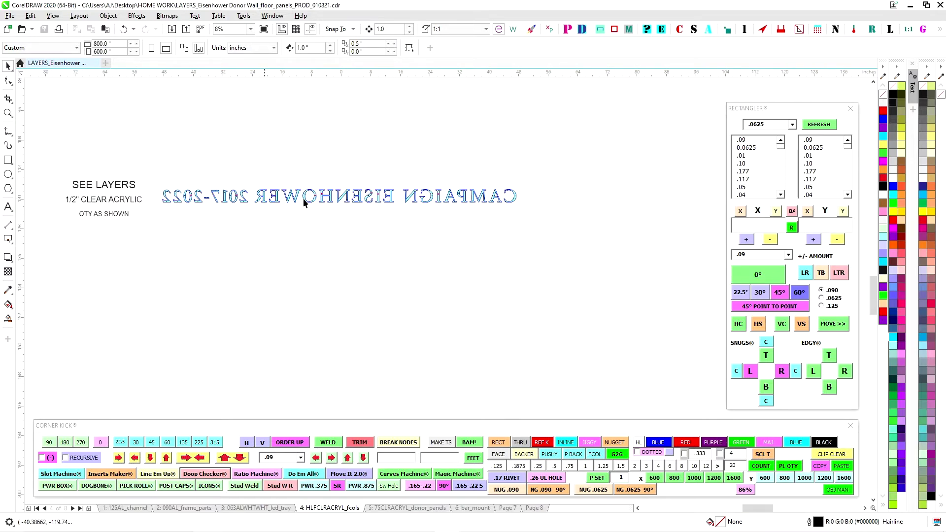
scroll(493, 202, "up", 4)
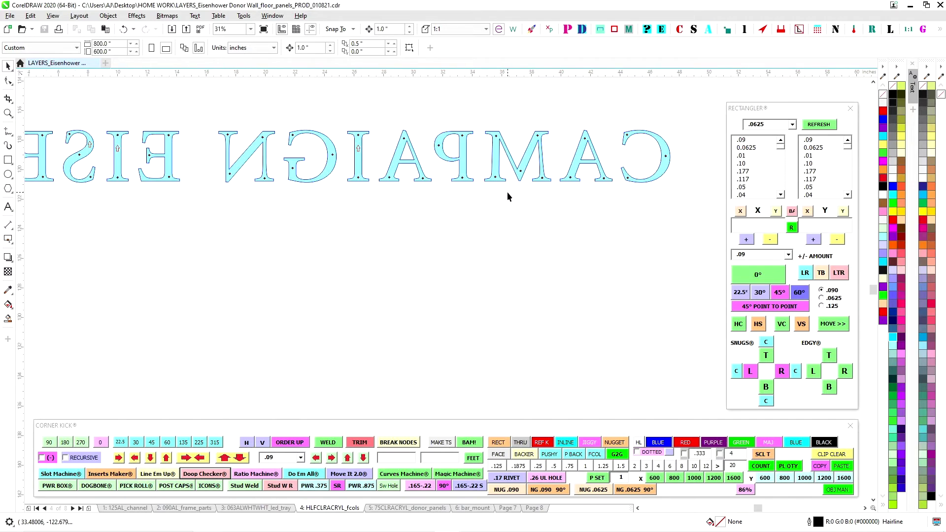
- Review the 75CLRACRYL_donor_panels page and the install pattern on the bar_mount page
left_click(407, 508)
scroll(485, 203, "down", 6)
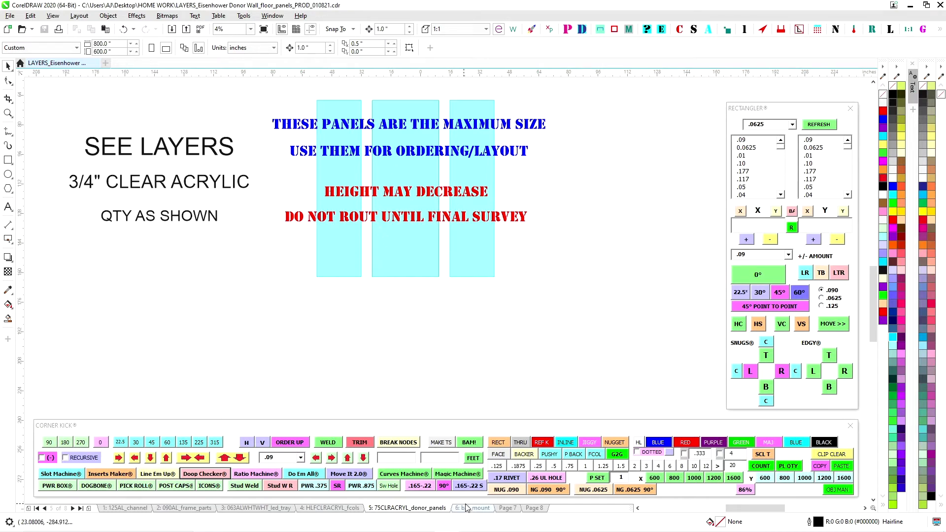
left_click(484, 508)
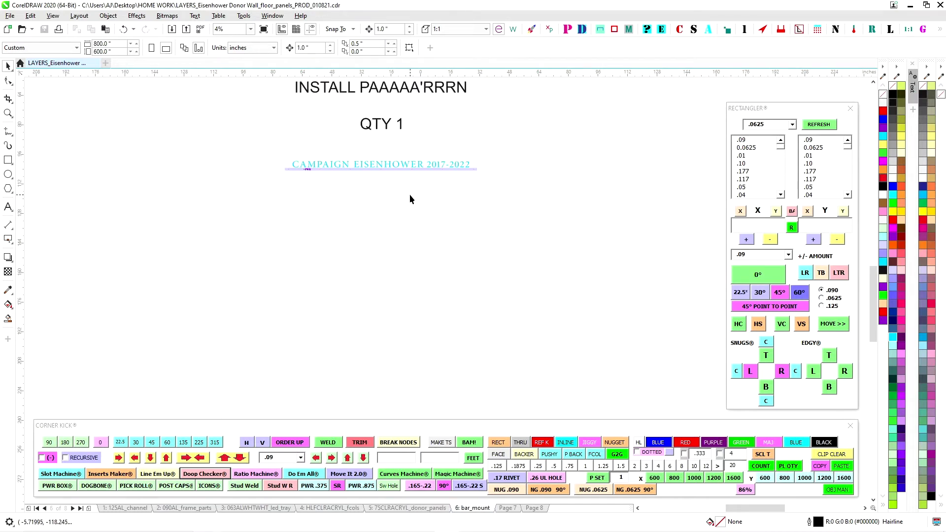
left_click_drag(409, 249, 425, 314)
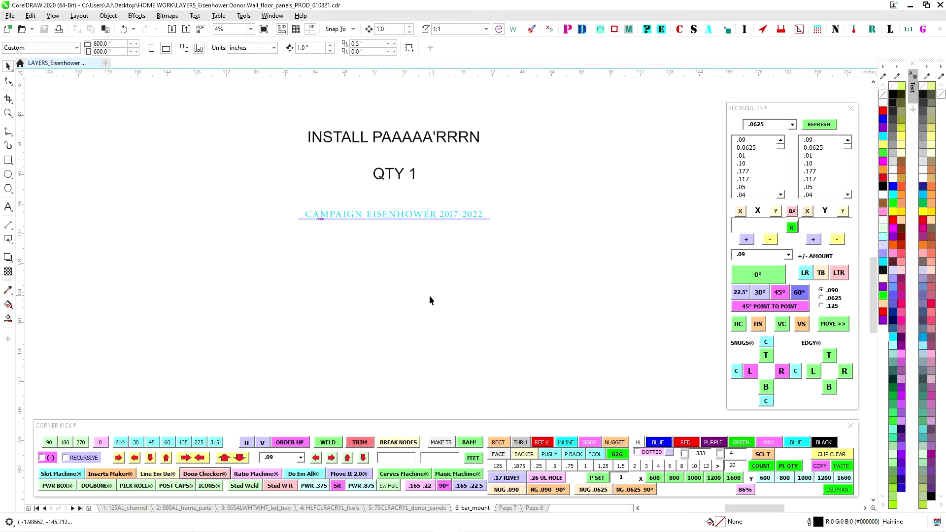
- Examine the stacked sign layers on Page 7, focusing on the channel's slots, holes and bracket positions
left_click(508, 508)
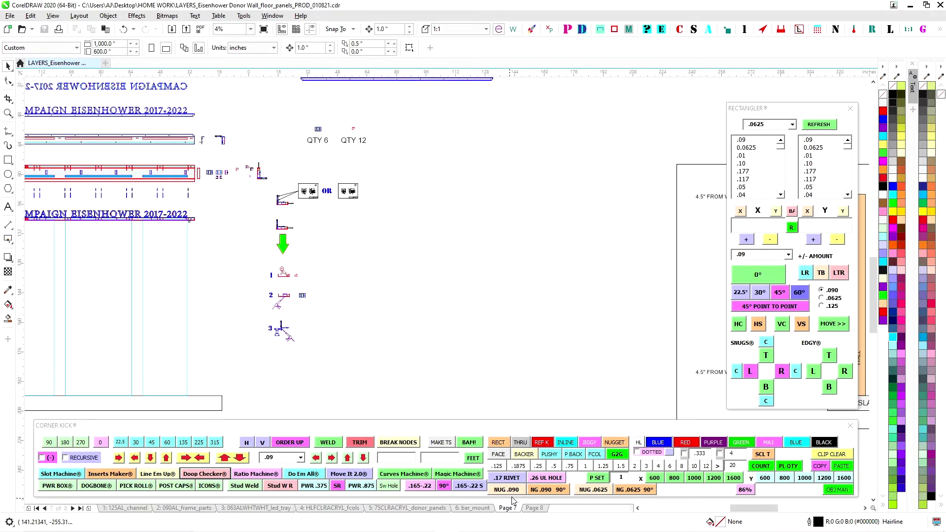
left_click_drag(410, 268, 572, 279)
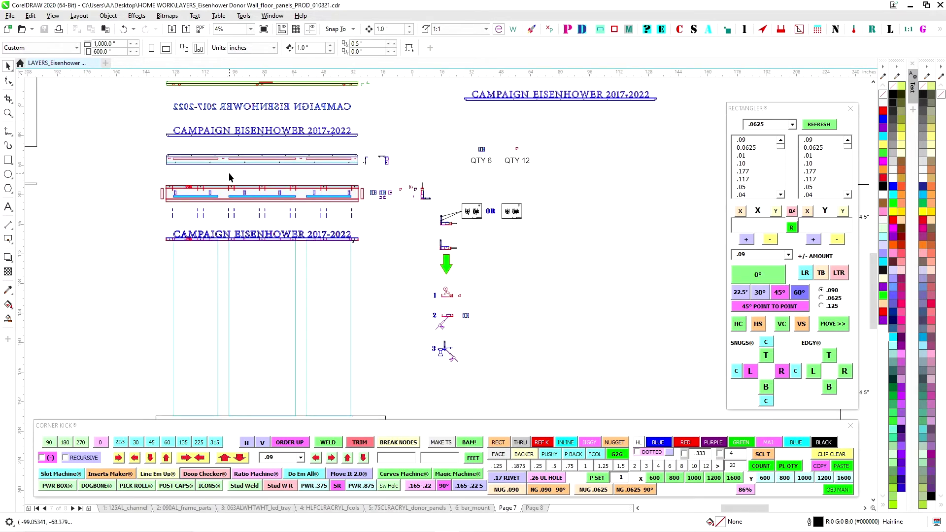
left_click_drag(229, 177, 336, 176)
scroll(340, 185, "up", 2)
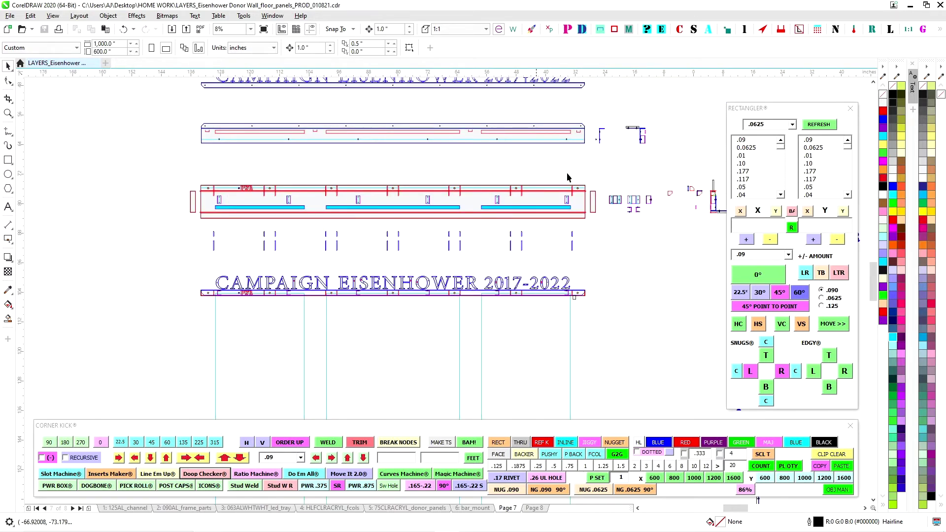
scroll(592, 205, "up", 2)
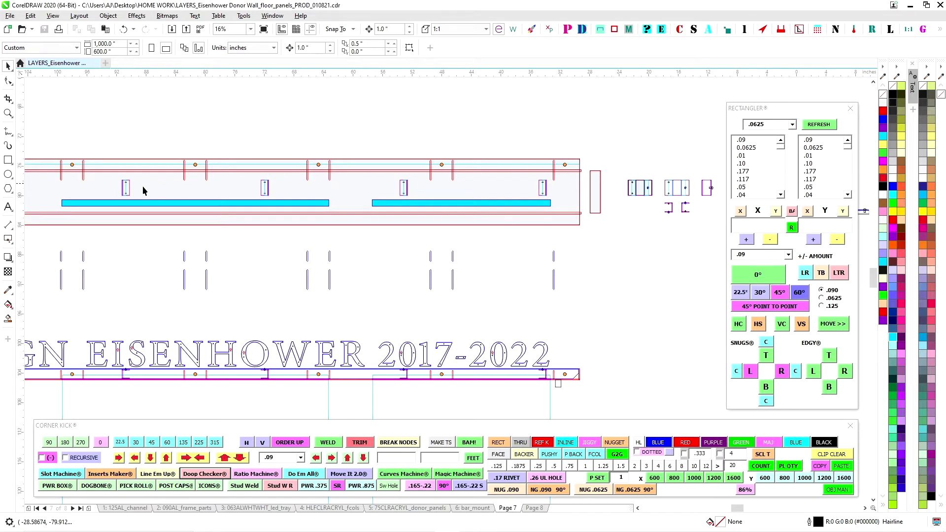
scroll(565, 180, "up", 2)
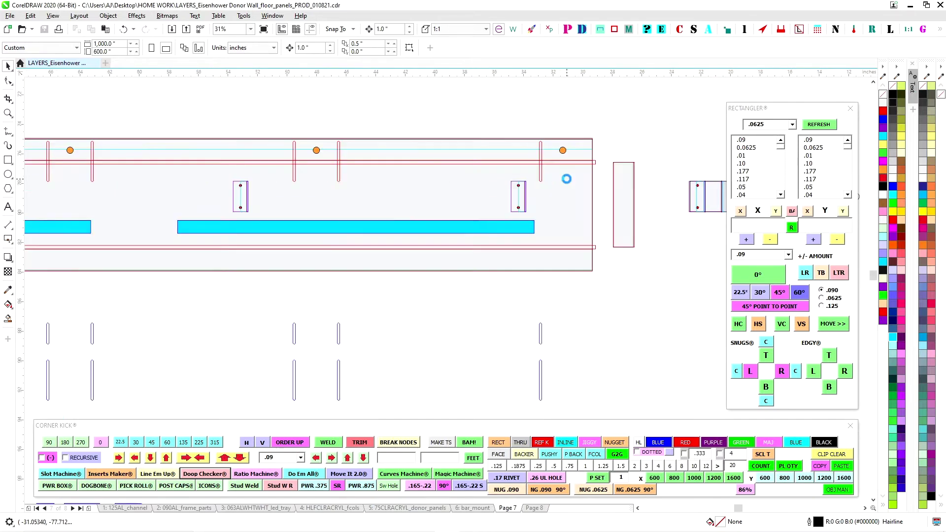
left_click_drag(537, 125, 550, 167)
scroll(549, 165, "up", 2)
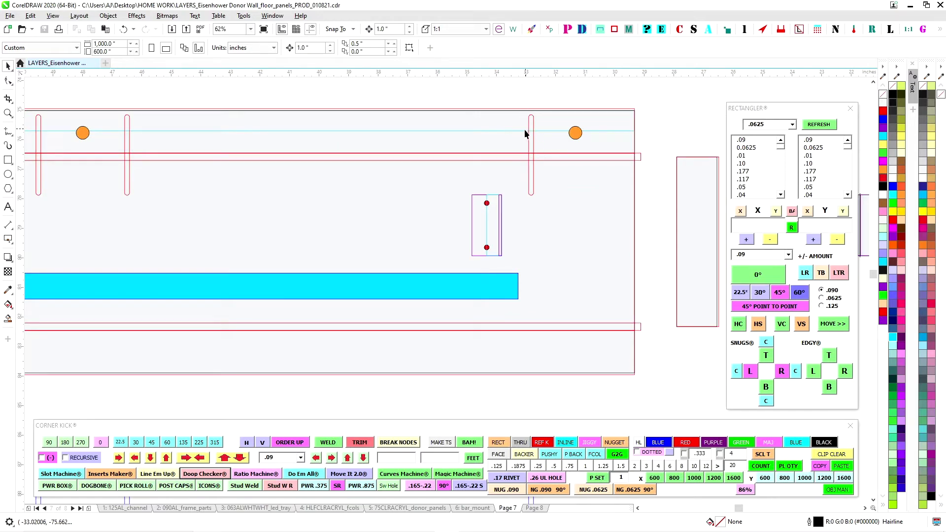
scroll(388, 157, "down", 2)
scroll(617, 162, "up", 2)
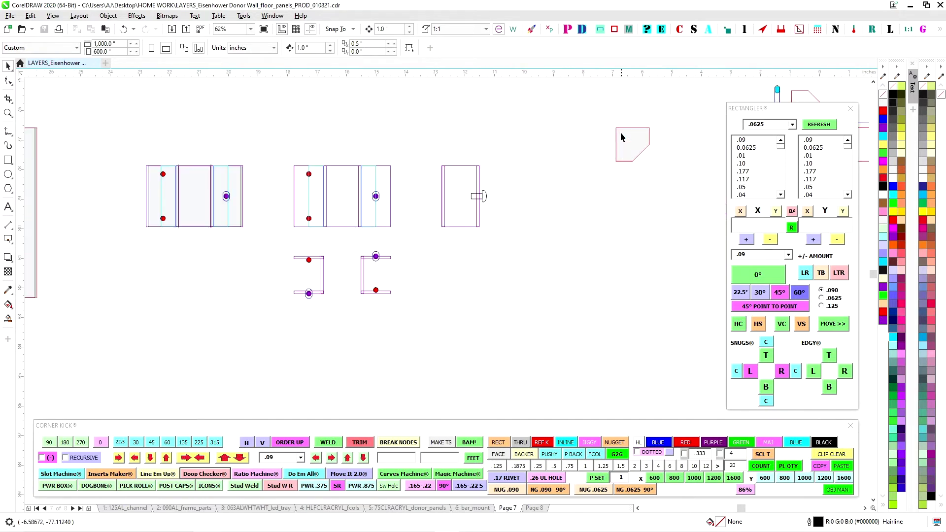
- Select the chamfered gusset near the channel layout and its copy beside assembly step 1 to identify the part
left_click(620, 132)
scroll(566, 159, "down", 1)
scroll(594, 241, "down", 2)
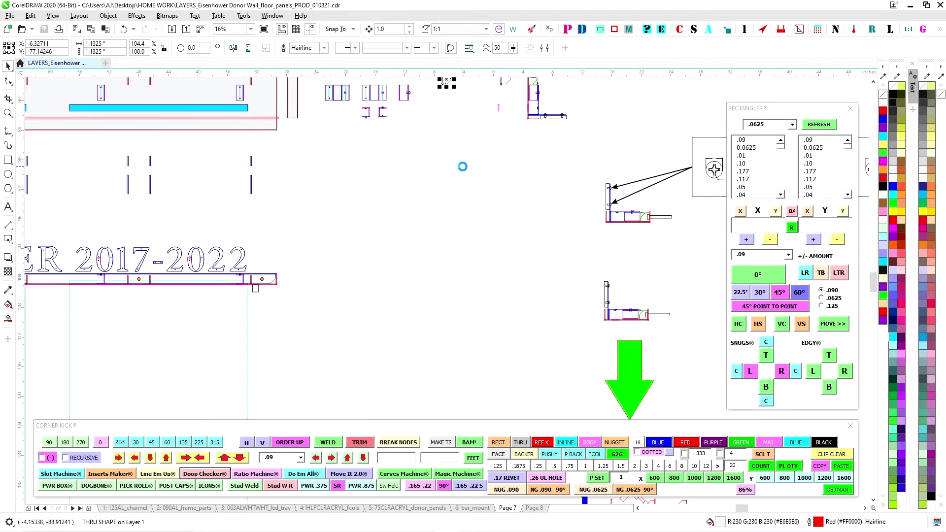
scroll(518, 252, "up", 2)
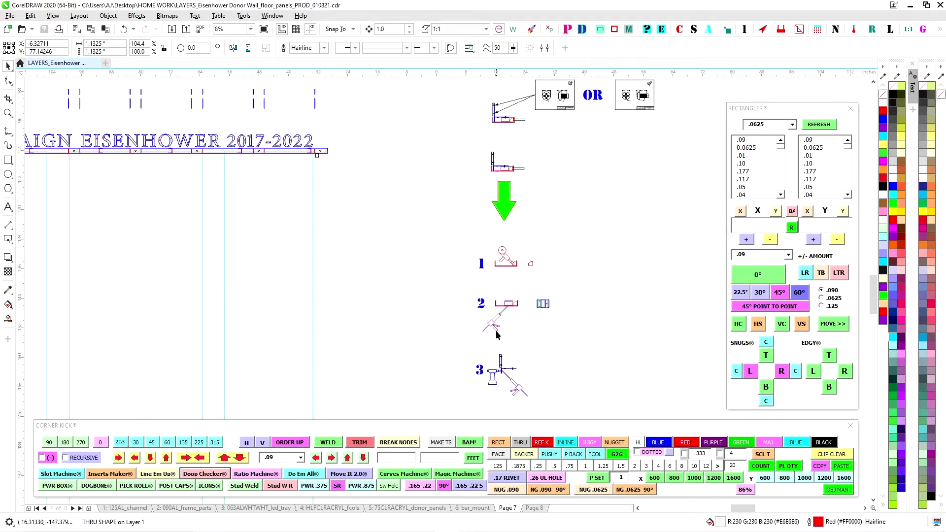
scroll(515, 267, "up", 3)
left_click(641, 239)
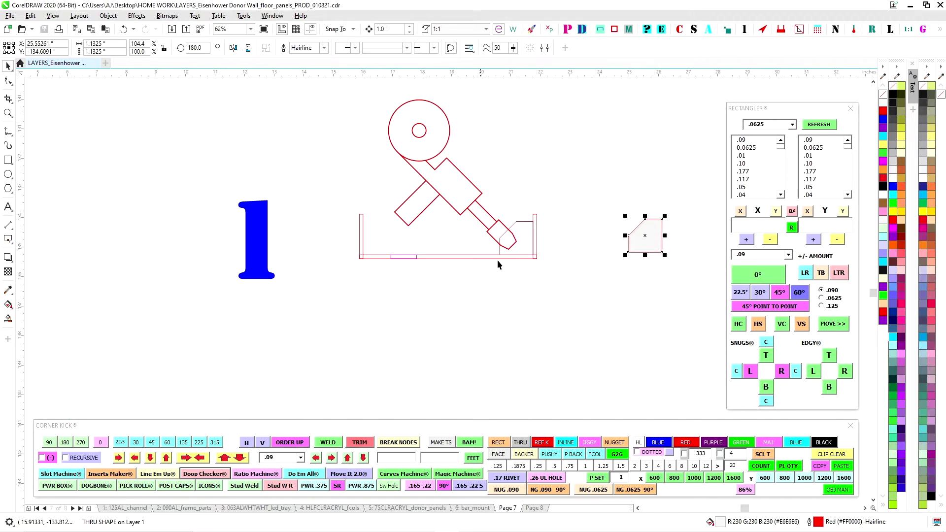
- Examine the assembled side section on its own and in the wall-mounted section drawing
scroll(498, 259, "down", 5)
scroll(435, 154, "up", 3)
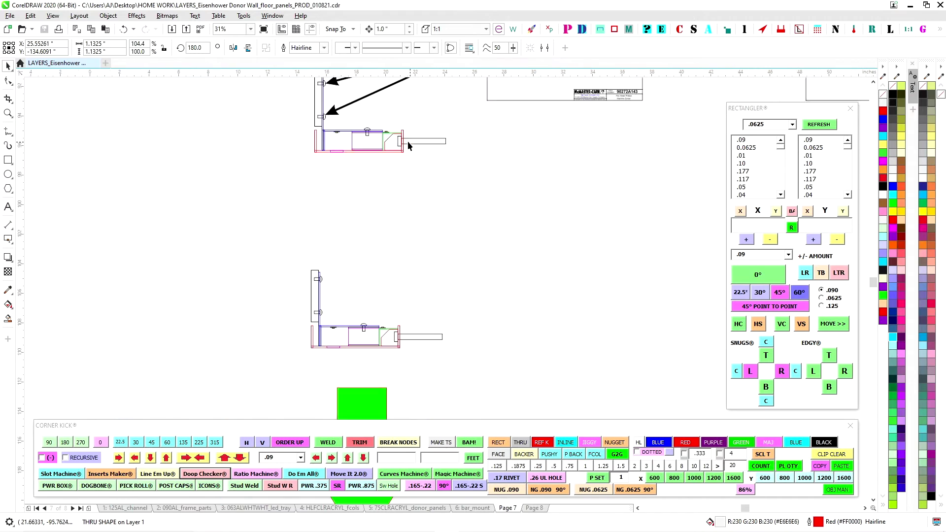
scroll(407, 143, "down", 4)
scroll(519, 190, "up", 4)
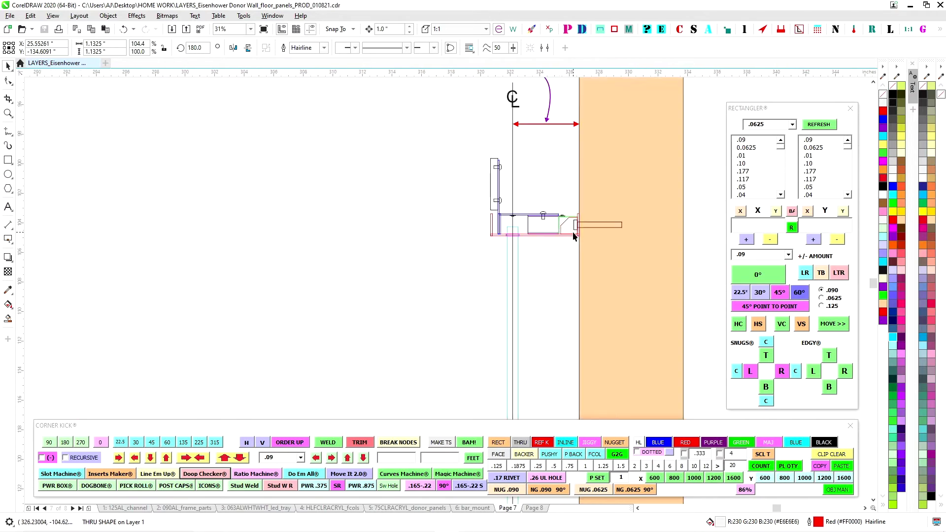
scroll(574, 236, "up", 2)
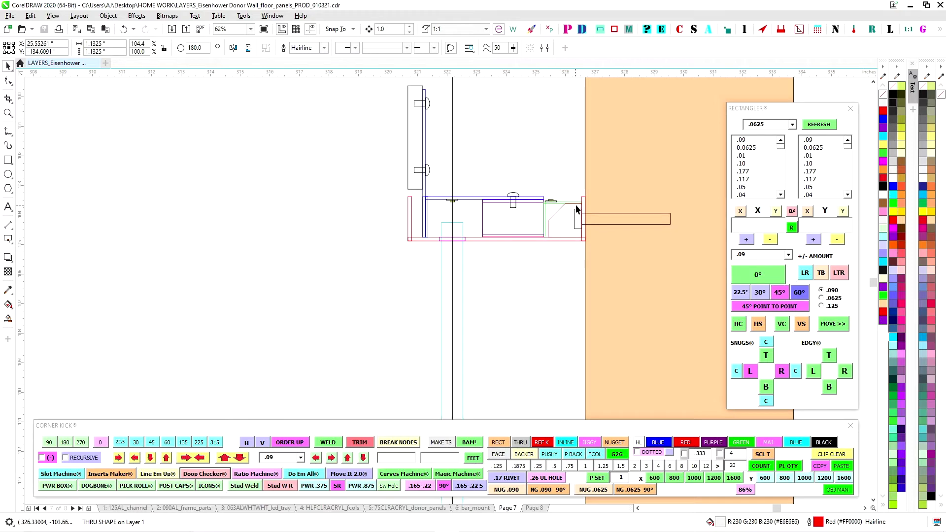
scroll(590, 248, "down", 6)
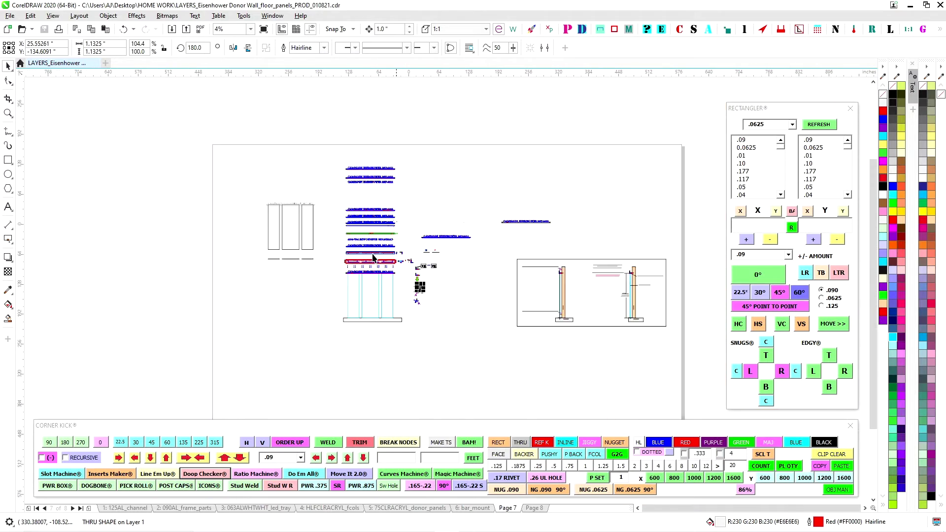
- Examine assembly steps 1 and 2 below the green arrow and select the complete bracket beside step 2
scroll(354, 268, "up", 4)
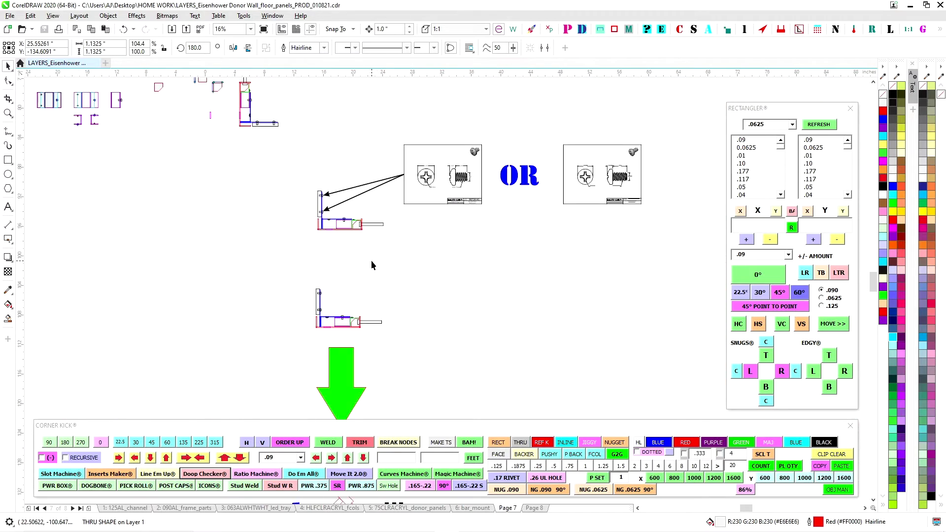
scroll(371, 262, "down", 1)
left_click_drag(386, 293, 409, 178)
scroll(394, 293, "up", 1)
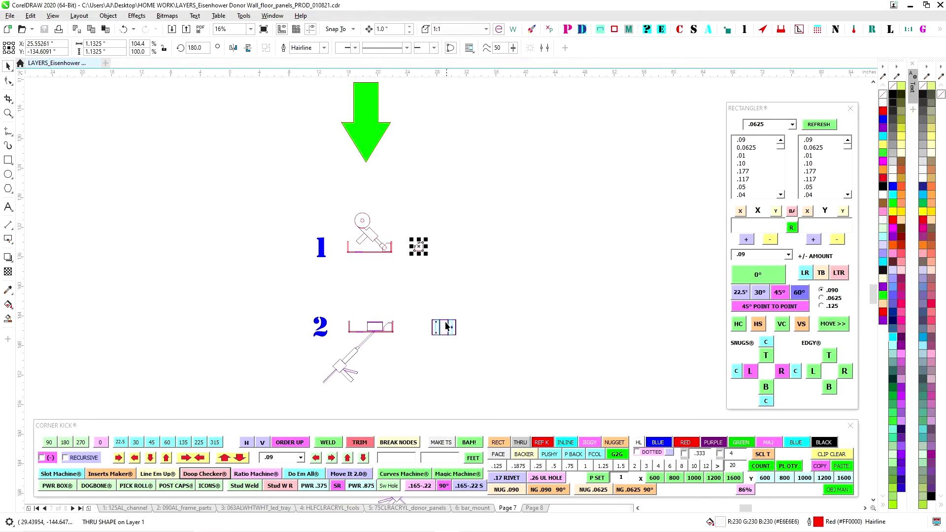
scroll(446, 326, "up", 2)
left_click_drag(416, 312, 513, 363)
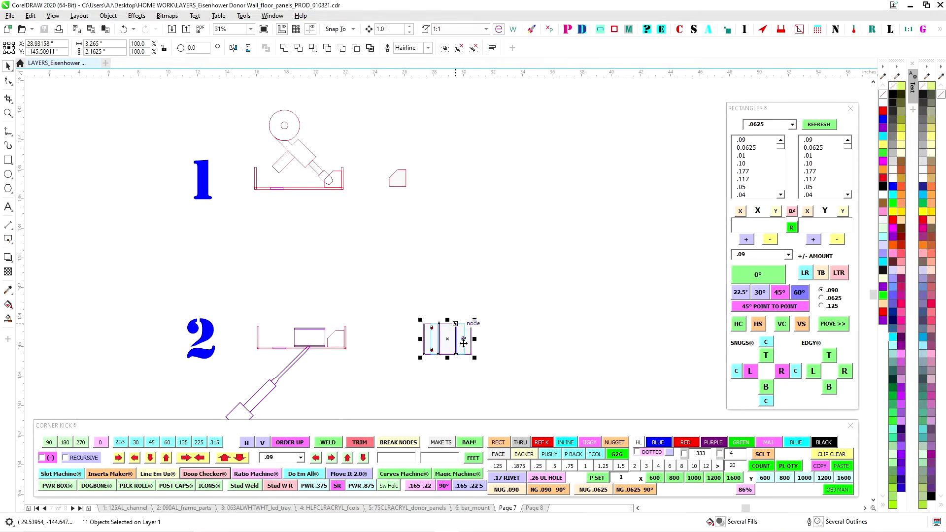
- Inspect the bracket positions along the channel layout above the CAMPAIGN EISENHOWER lettering
scroll(464, 343, "down", 8)
scroll(384, 206, "up", 8)
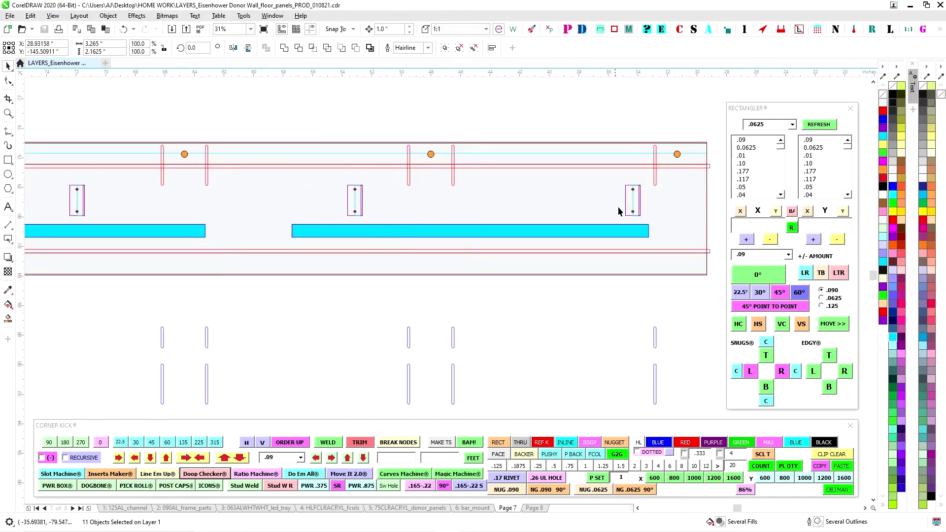
left_click_drag(152, 215, 494, 200)
scroll(493, 199, "down", 2)
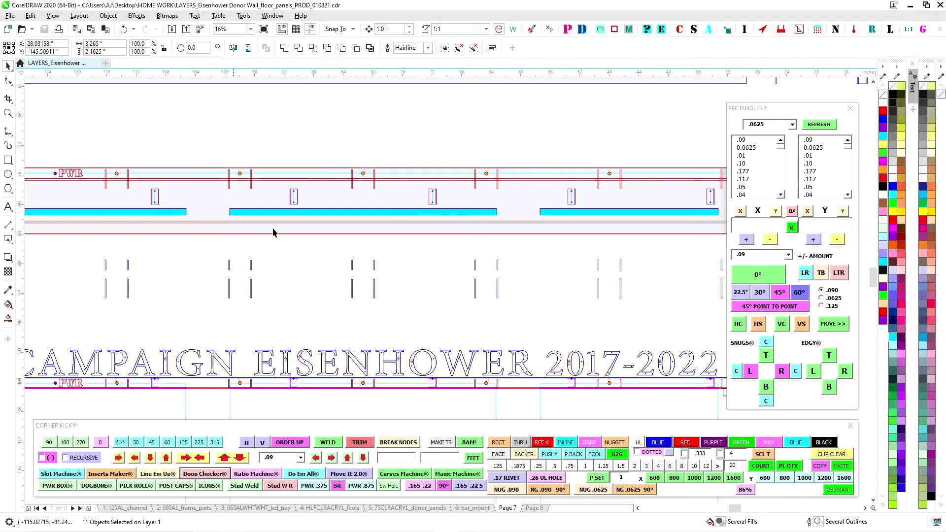
- Inspect the bracket positions toward the PWR end of the channel layout and review assembly steps 1 to 3 below the green arrow
left_click_drag(273, 232, 453, 222)
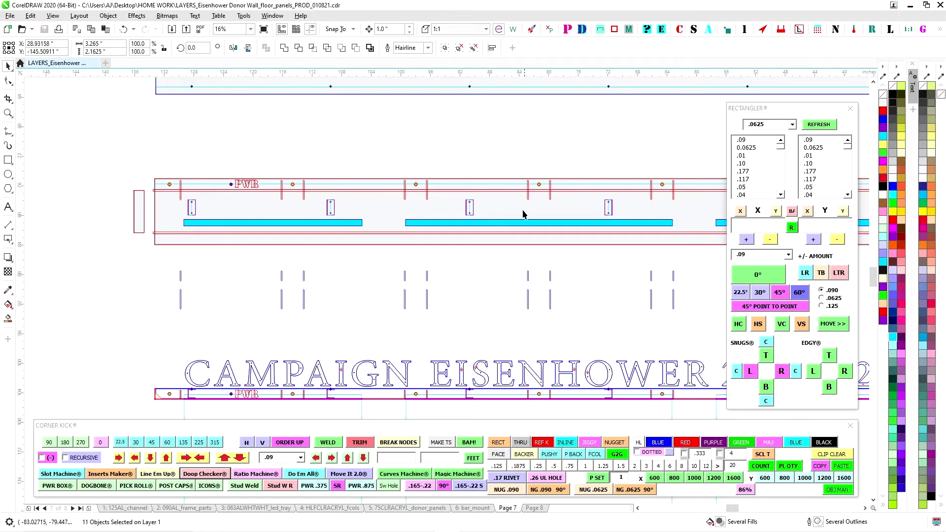
left_click_drag(646, 207, 406, 232)
scroll(375, 220, "down", 1)
left_click_drag(483, 277, 260, 184)
scroll(496, 382, "up", 2)
left_click(427, 310)
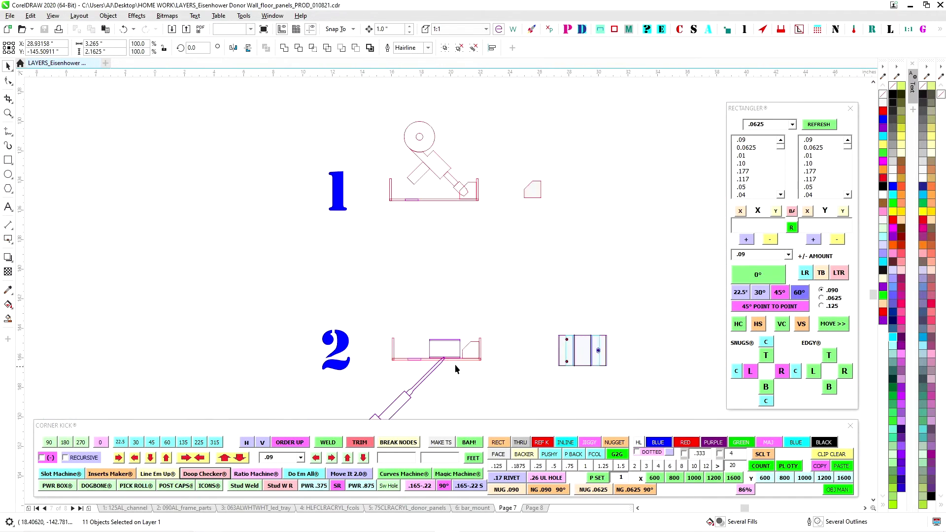
scroll(443, 340, "down", 2)
left_click_drag(456, 364, 449, 282)
scroll(429, 313, "up", 1)
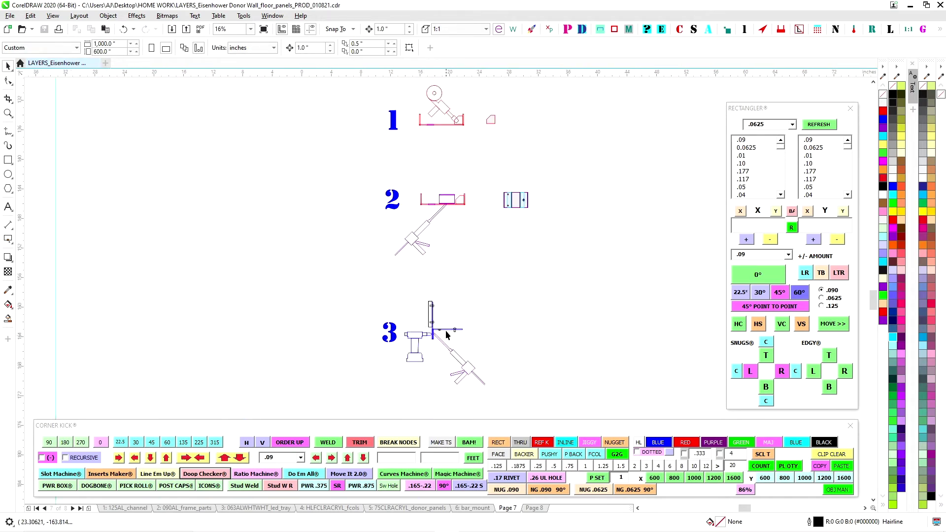
- Select the CAMPAIGN EISENHOWER 2017-2022 letters with their joined strip directly above the frame layout to identify the part
scroll(470, 323, "down", 2)
left_click_drag(405, 192, 494, 296)
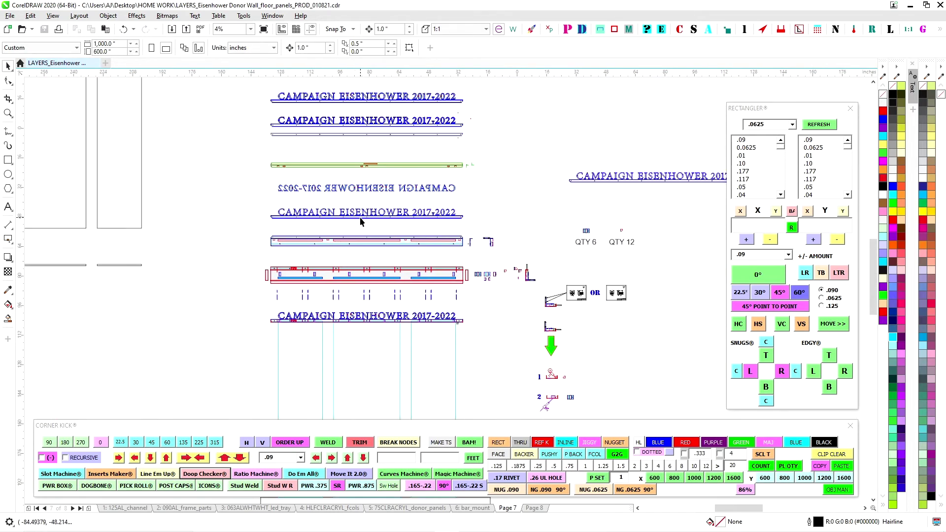
scroll(360, 222, "up", 1)
left_click_drag(635, 232, 430, 240)
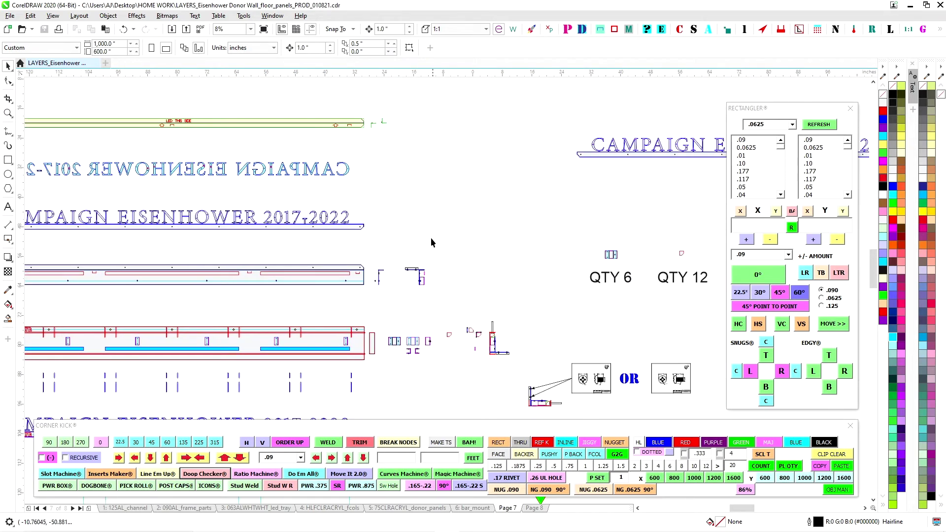
left_click_drag(406, 244, 620, 225)
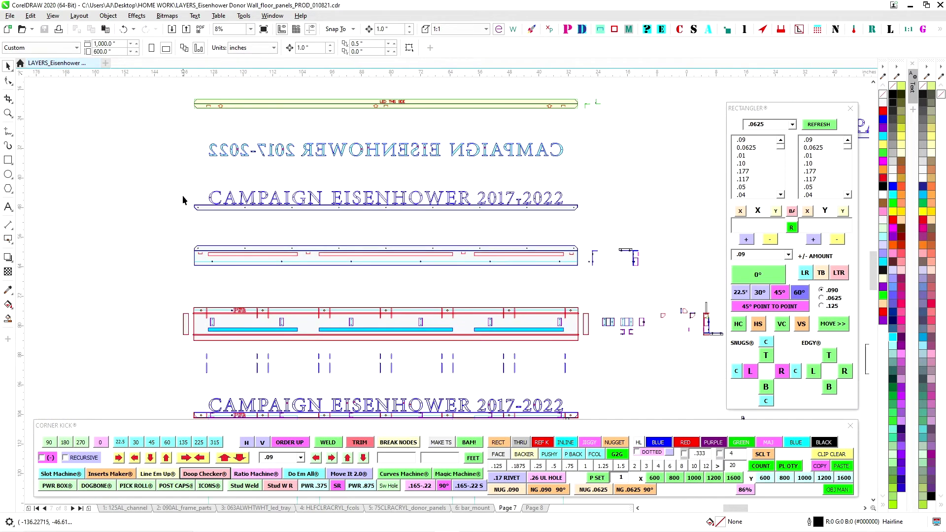
left_click_drag(183, 185, 590, 223)
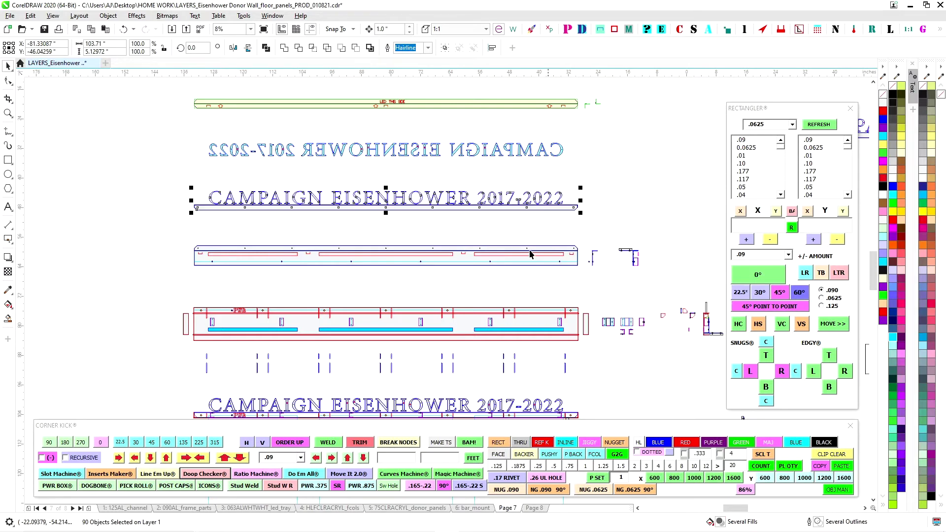
scroll(530, 254, "up", 2)
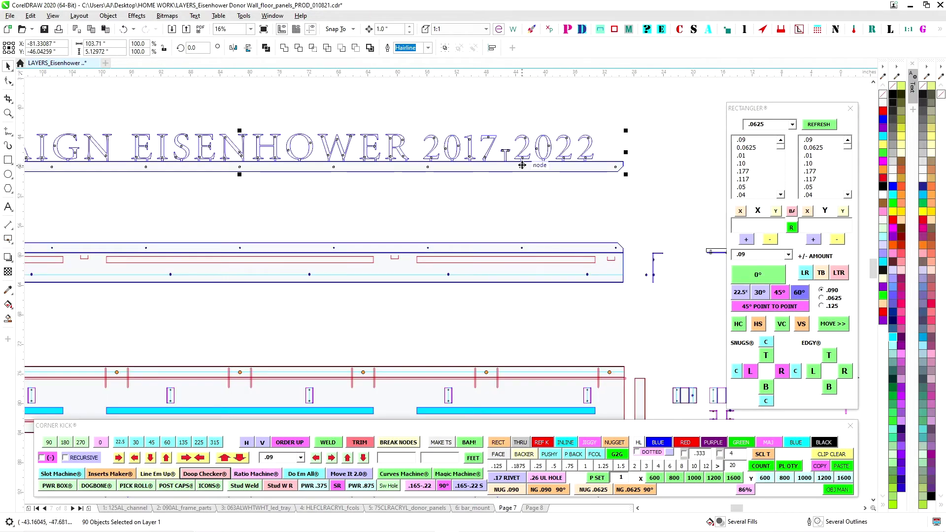
scroll(430, 202, "down", 2)
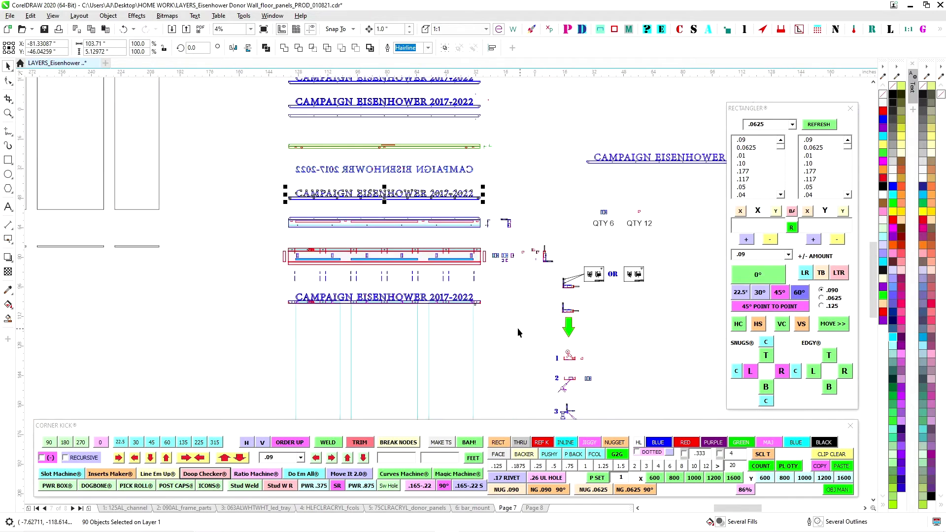
- Examine assembly step 3 and select the upright letter section beside the drill to show where it attaches
left_click_drag(559, 416, 514, 305)
scroll(514, 305, "up", 3)
scroll(515, 255, "up", 2)
scroll(452, 216, "down", 1)
left_click_drag(520, 184, 390, 196)
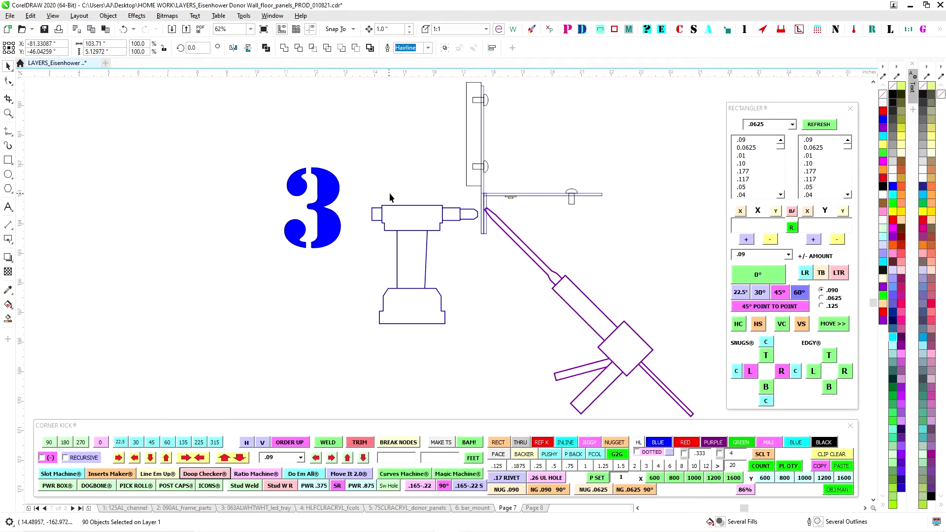
scroll(393, 193, "down", 1)
left_click_drag(418, 127, 448, 249)
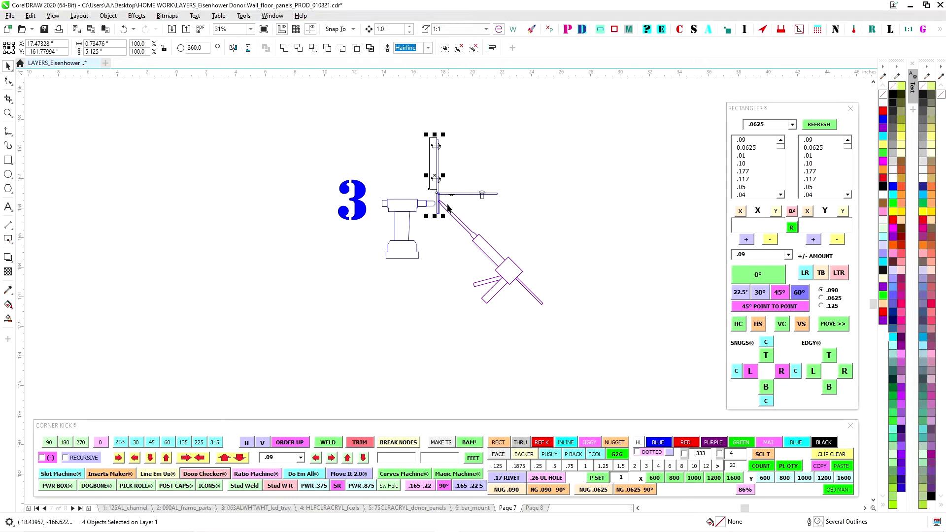
scroll(405, 186, "up", 1)
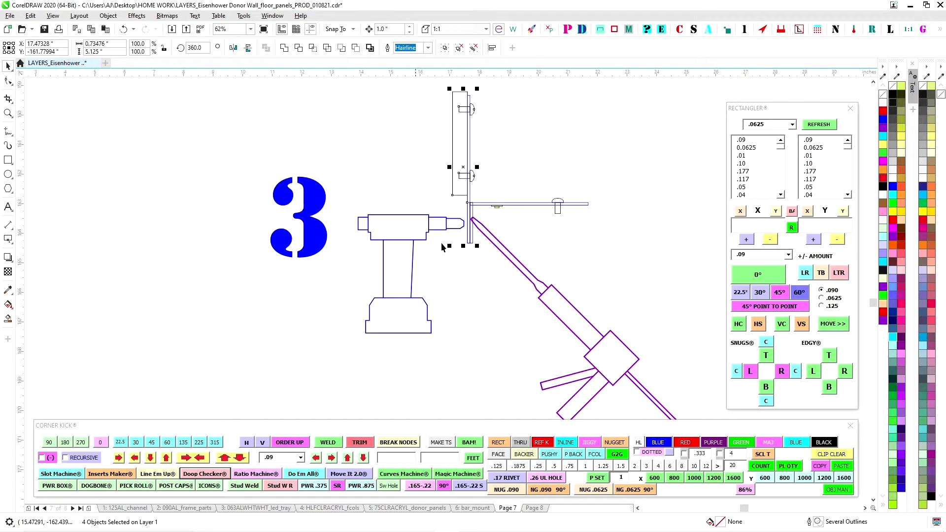
- Inspect the end of the assembled channel under the lettering and the loose bracket parts beside the channel layout
scroll(345, 224, "down", 3)
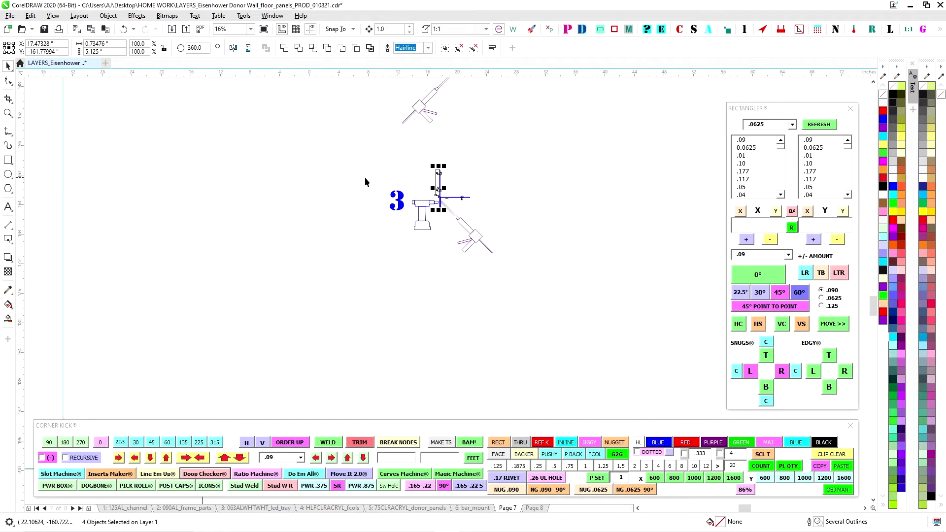
scroll(476, 173, "up", 2)
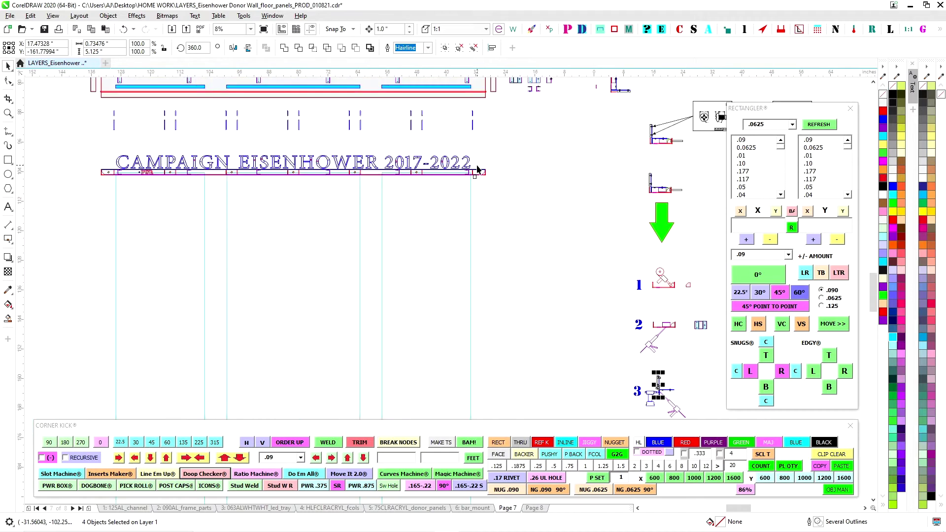
left_click_drag(475, 166, 537, 263)
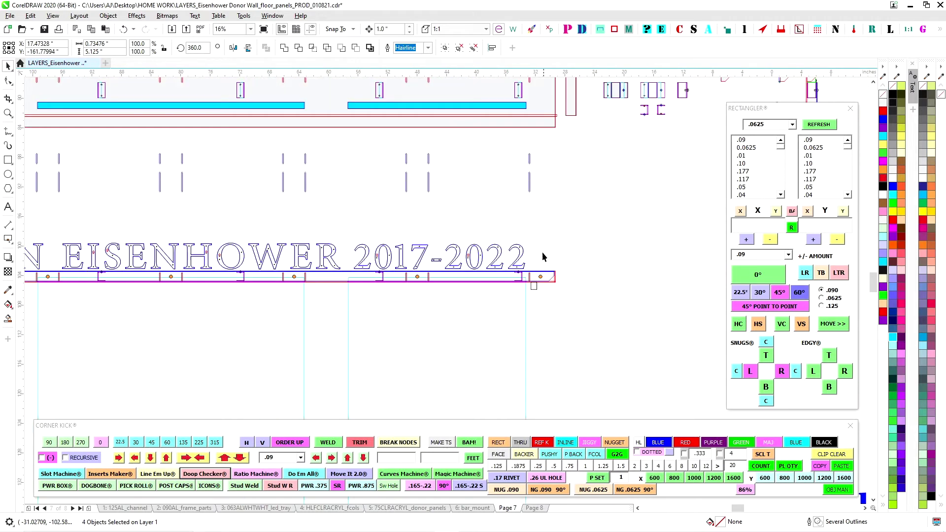
left_click_drag(536, 173, 427, 271)
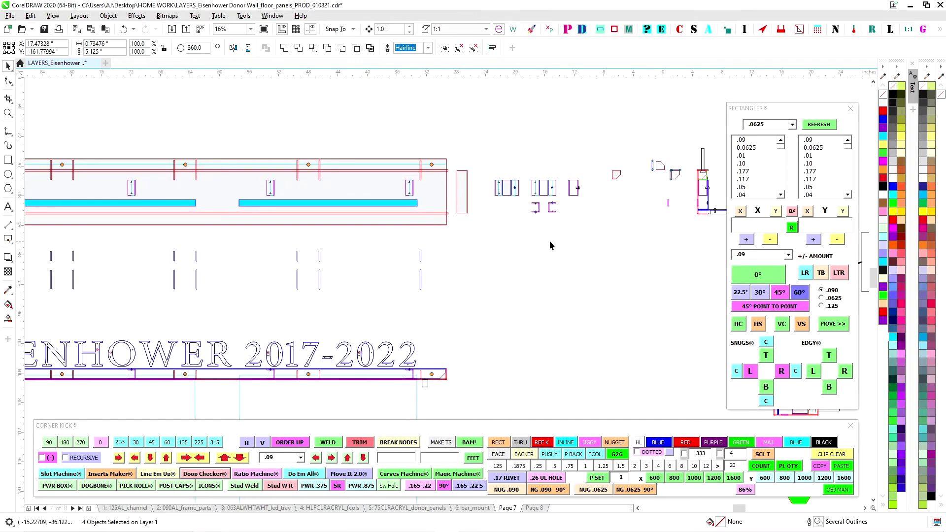
scroll(546, 239, "down", 2)
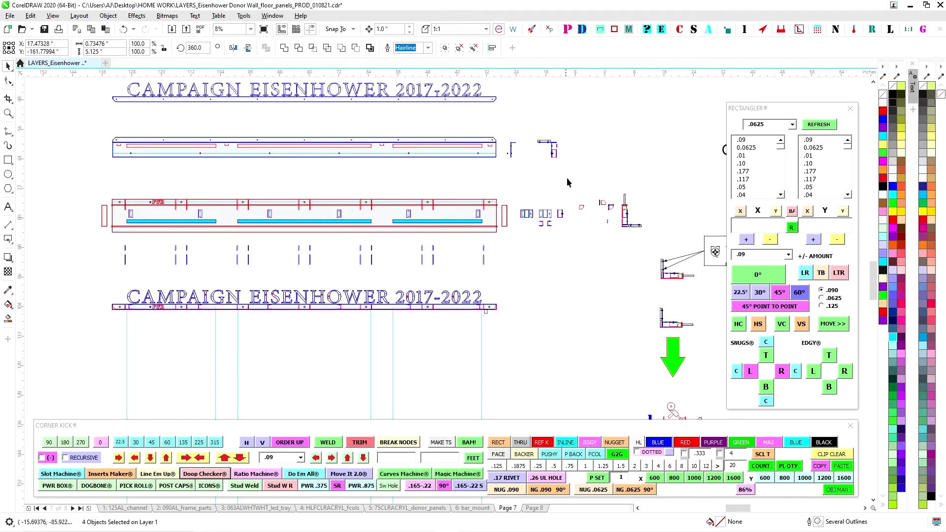
- Examine the LED THIS SIDE tray and the mirrored lettering above the frame layout
left_click_drag(567, 179, 507, 284)
left_click_drag(469, 177, 565, 254)
scroll(471, 175, "up", 1)
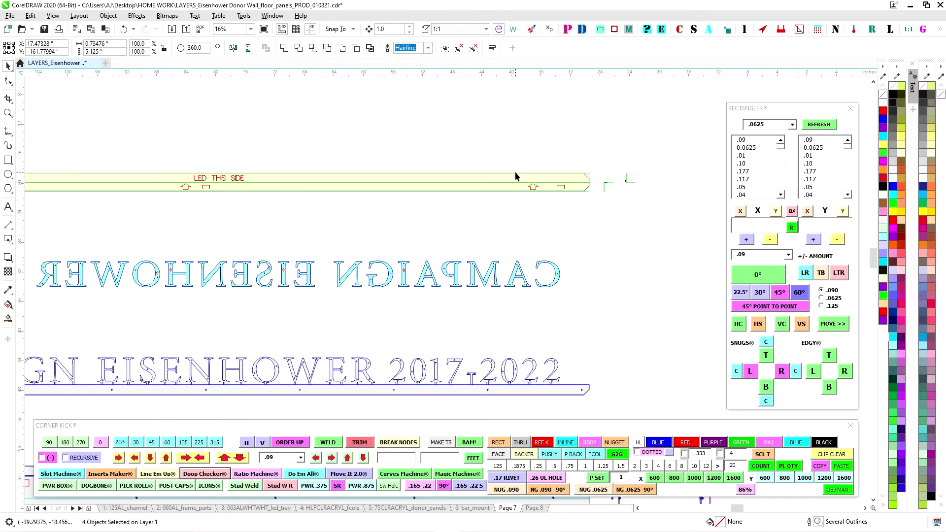
scroll(197, 177, "up", 1)
scroll(197, 178, "down", 2)
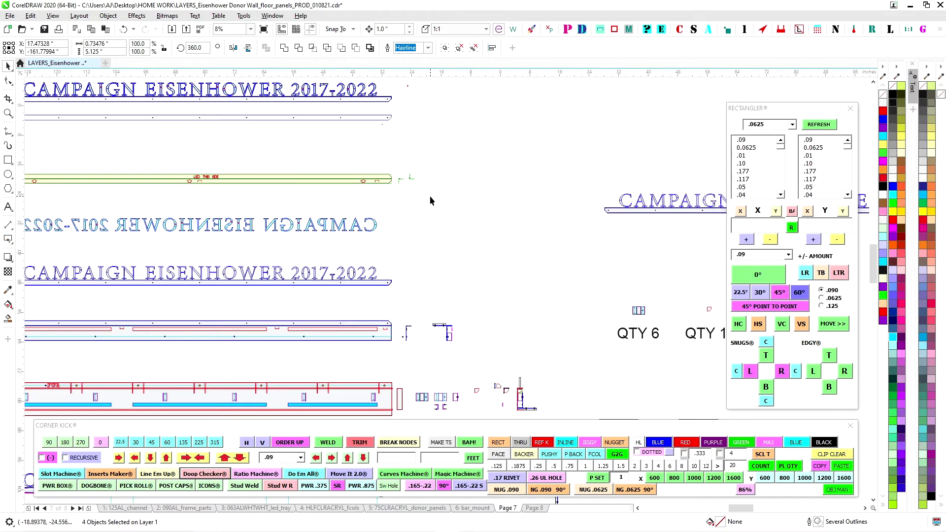
left_click_drag(450, 377, 411, 234)
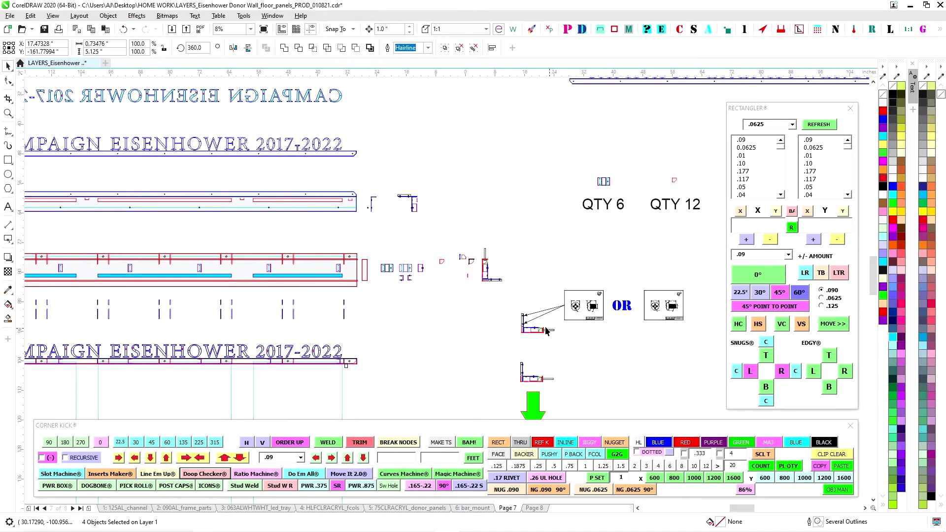
- Raise the green LED tray profile out of the side section under the two black arrows and lower it back into place
scroll(544, 329, "up", 5)
scroll(502, 330, "up", 1)
left_click(525, 330)
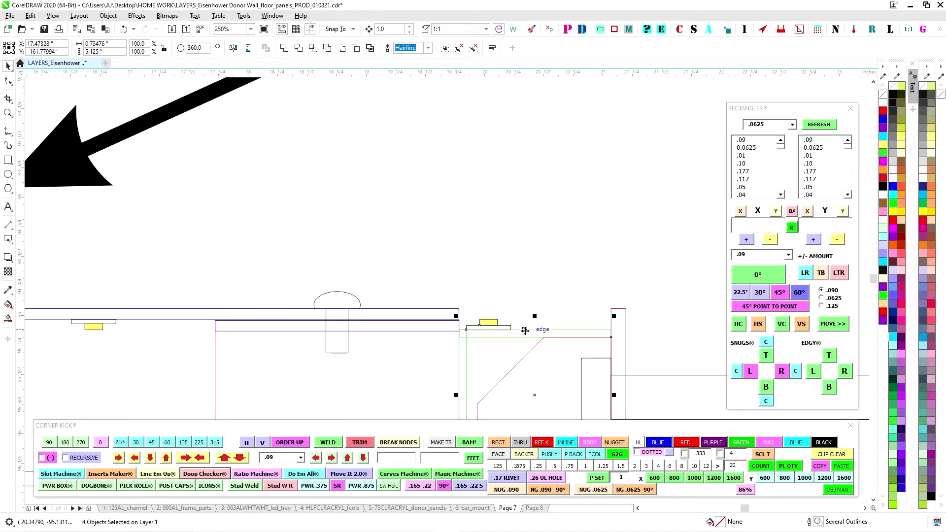
key("Up")
key("Up")
scroll(507, 245, "down", 1)
key("Down")
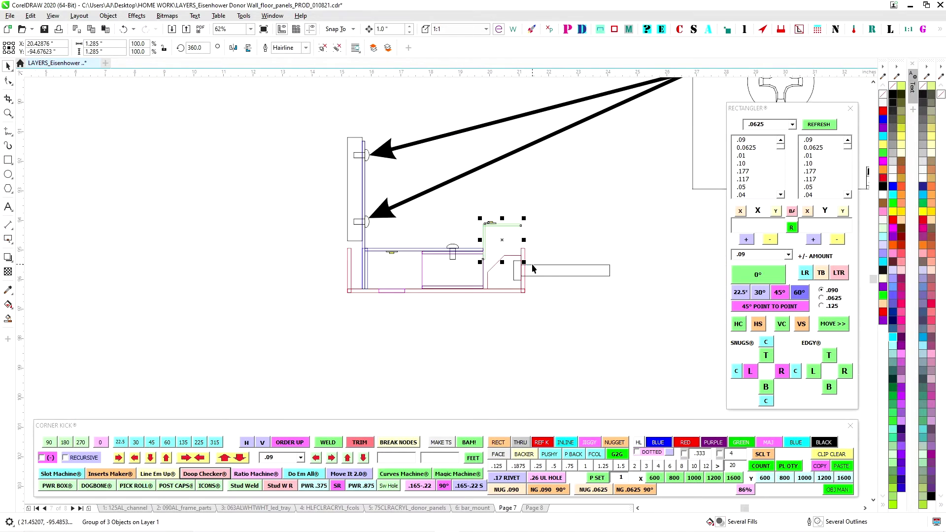
key("Down")
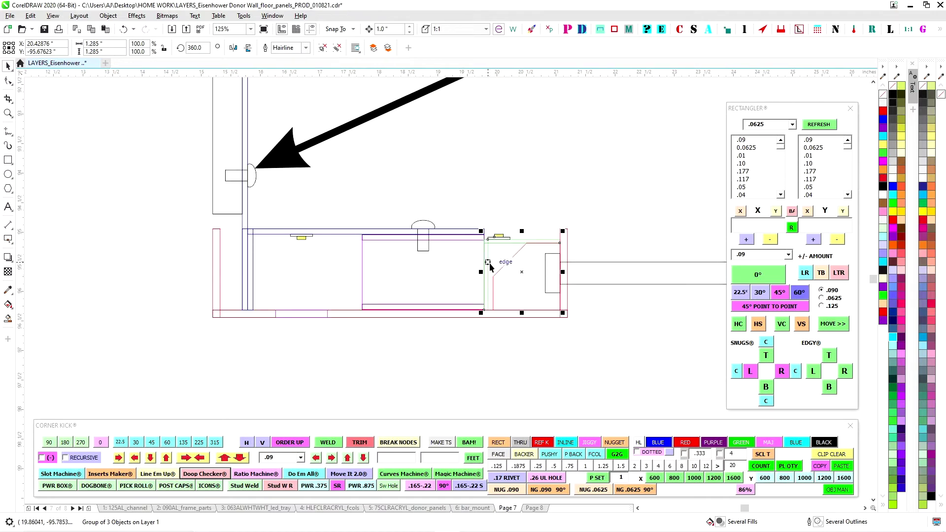
- Select and deselect the green LED tray profile in the side section to point it out
left_click(486, 218)
left_click(502, 238)
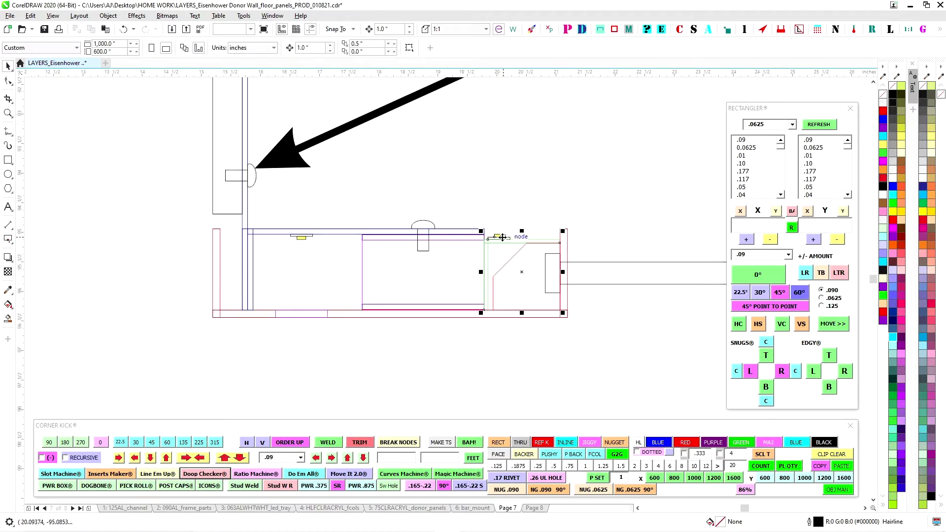
left_click(510, 213)
left_click(502, 240)
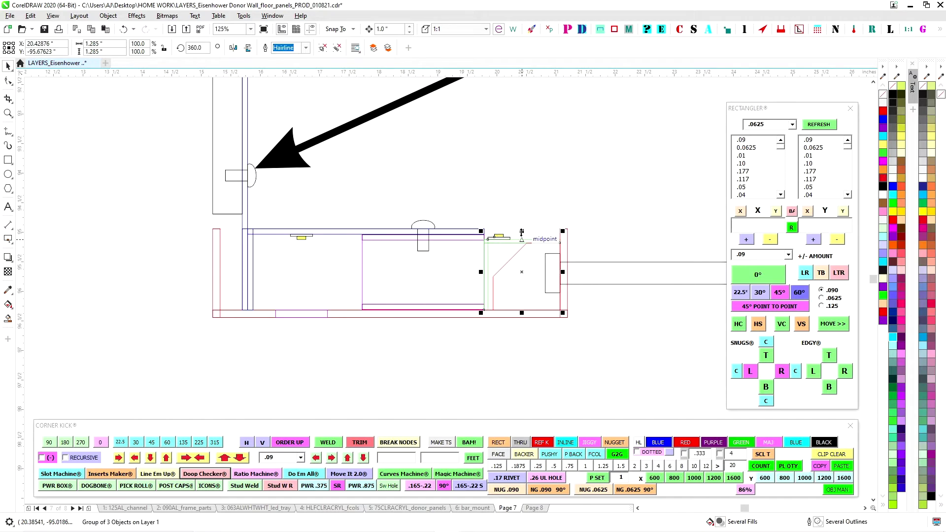
left_click(485, 217)
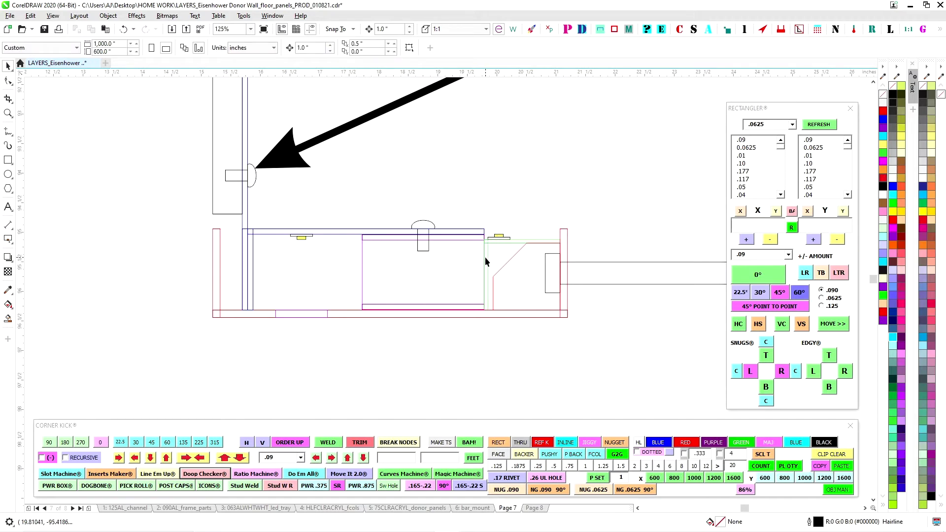
- Lift the LED tray profile out of the channel in the wall-mounted section and return it to its place
scroll(551, 247, "down", 10)
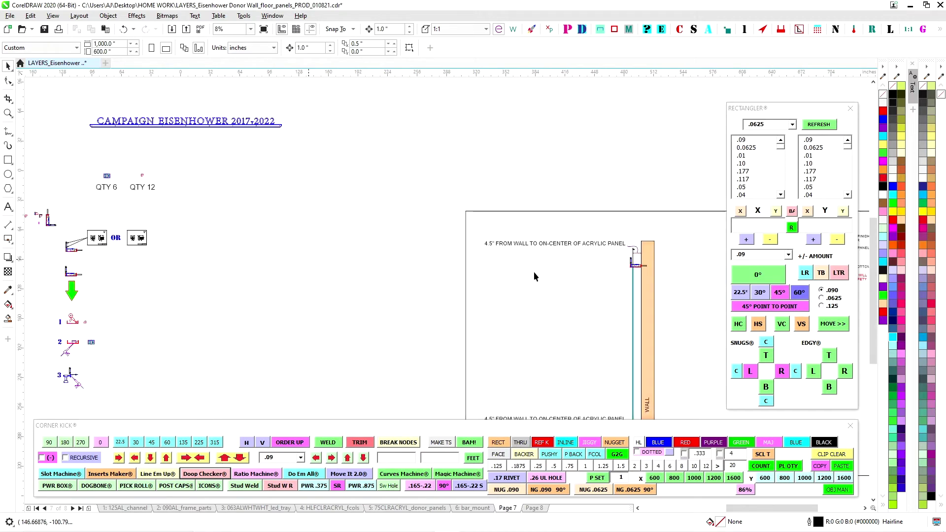
scroll(495, 270, "up", 10)
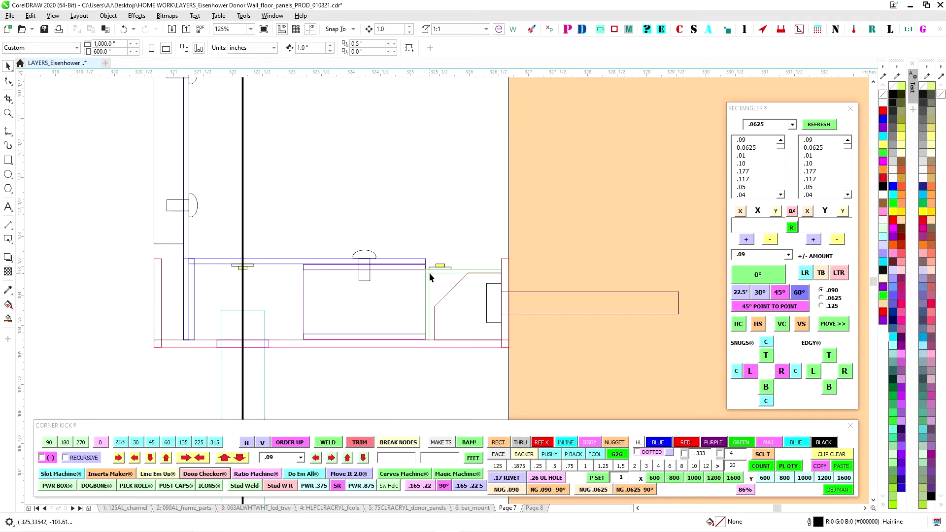
left_click(445, 273)
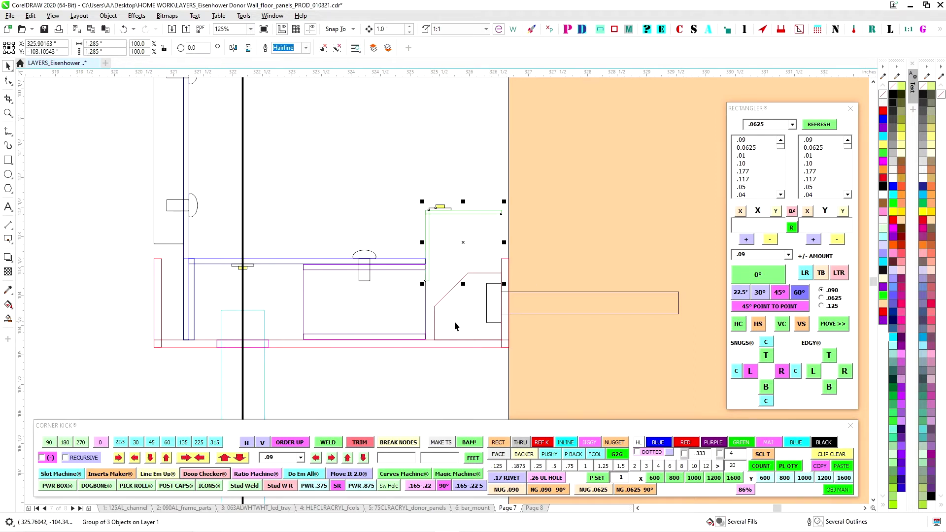
scroll(452, 227, "down", 2)
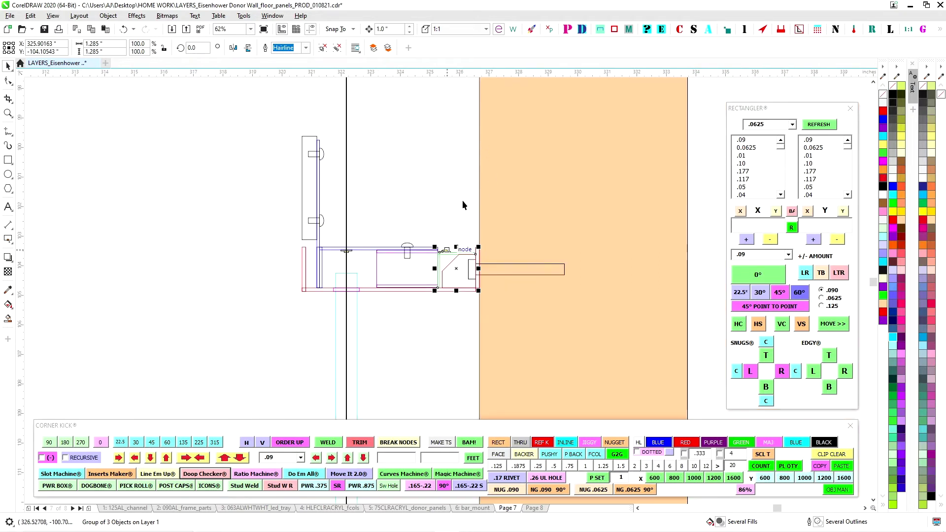
left_click(463, 168)
- Examine the wall-mounted section and select the small yellow LED module under the frame, above the acrylic panel
scroll(435, 250, "up", 2)
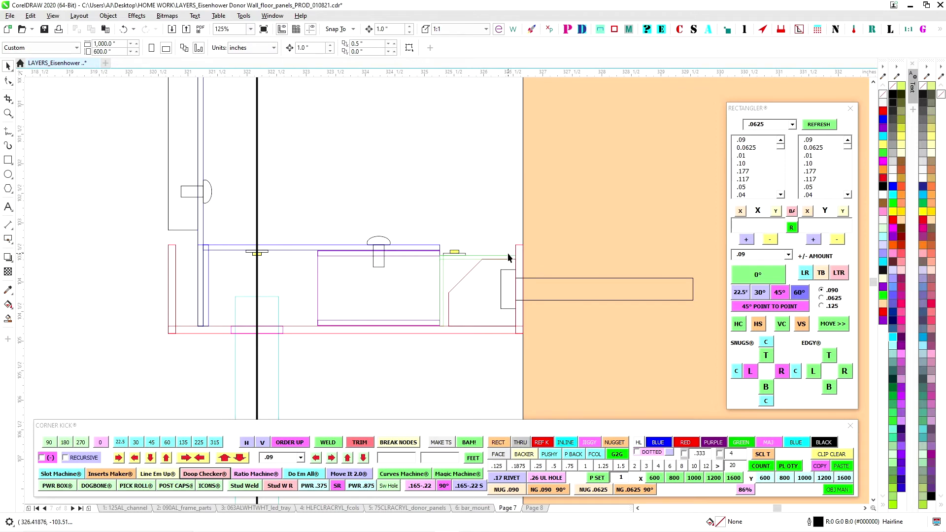
scroll(508, 257, "down", 2)
scroll(409, 250, "up", 2)
left_click_drag(353, 230, 408, 276)
scroll(387, 266, "up", 2)
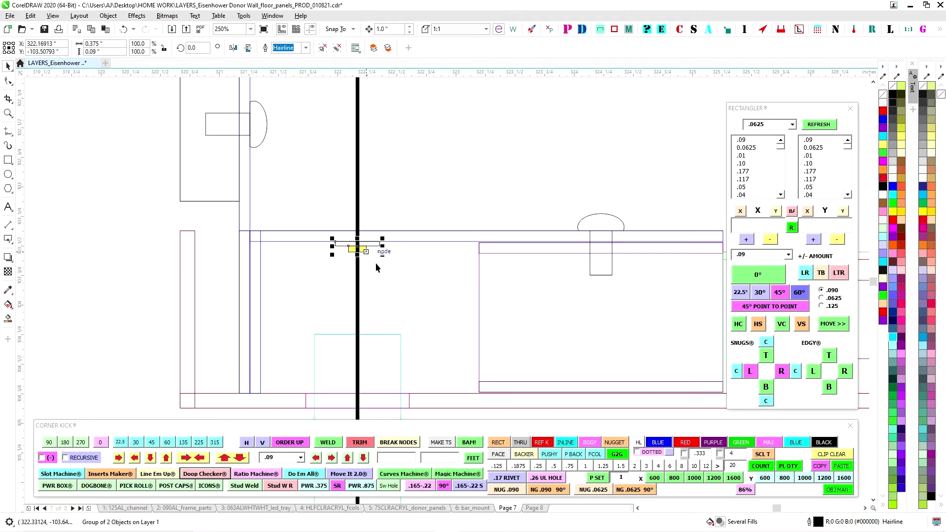
- Inspect the chamfered end of the blue frame layout with its red LED outlines and mounting holes
scroll(393, 319, "down", 10)
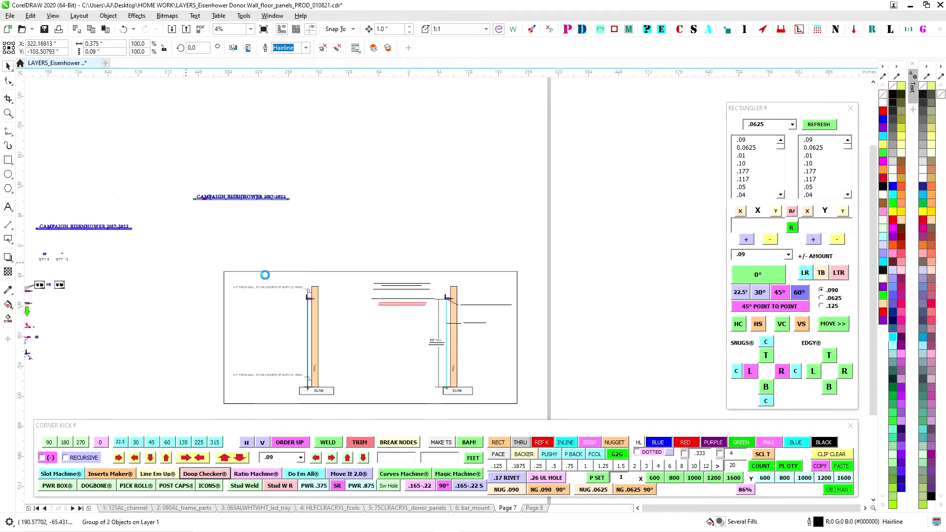
scroll(265, 275, "up", 6)
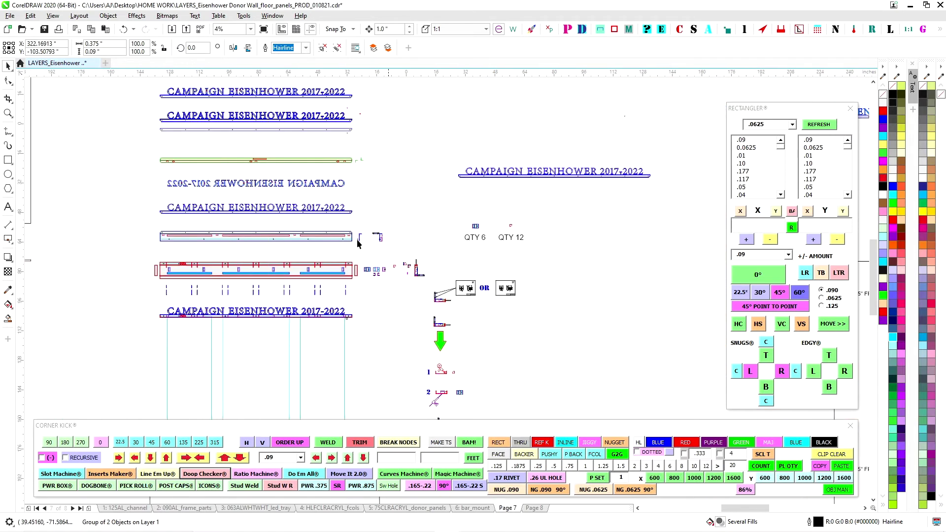
scroll(358, 243, "up", 3)
scroll(218, 245, "up", 2)
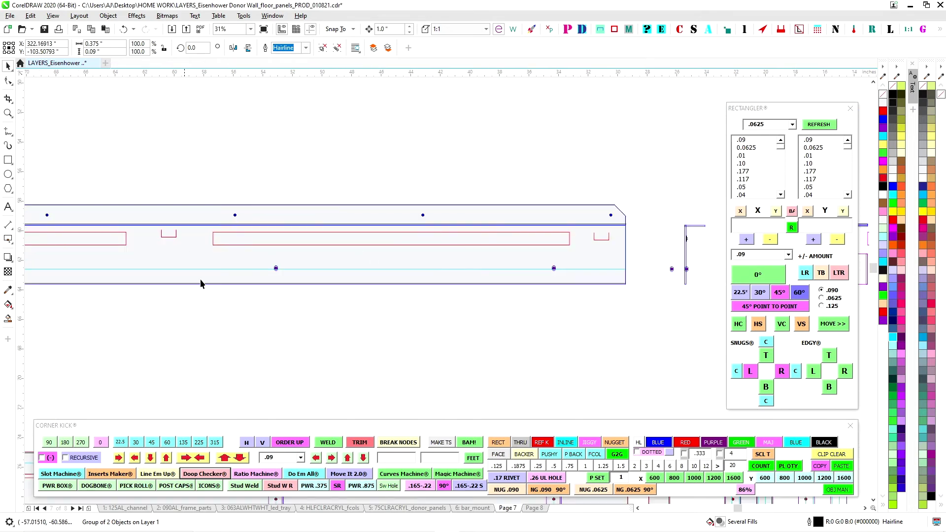
- Lift the frame, bracket, screw and wall-mount parts 3 inches out of the red channel in the lower wall-mounted section
scroll(200, 283, "down", 3)
scroll(356, 236, "up", 1)
scroll(400, 345, "up", 2)
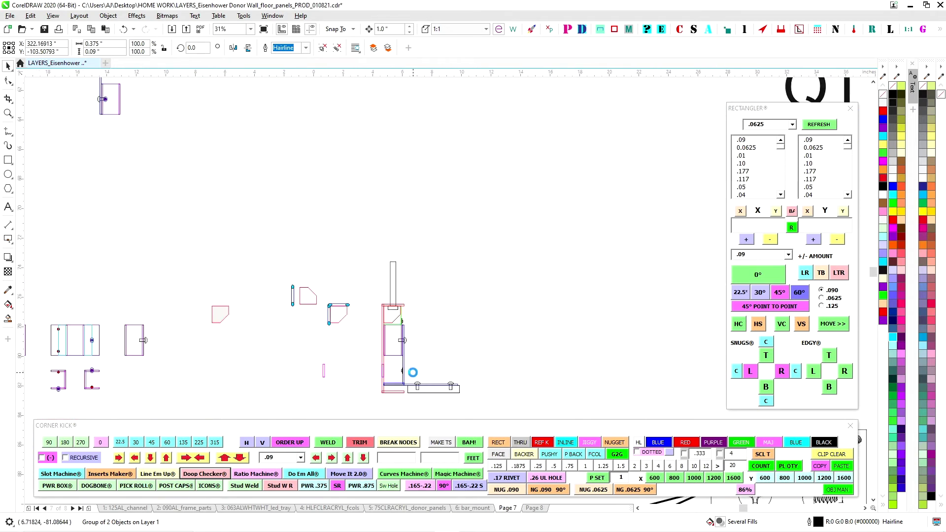
scroll(348, 271, "down", 2)
left_click_drag(374, 340, 367, 287)
scroll(397, 340, "up", 2)
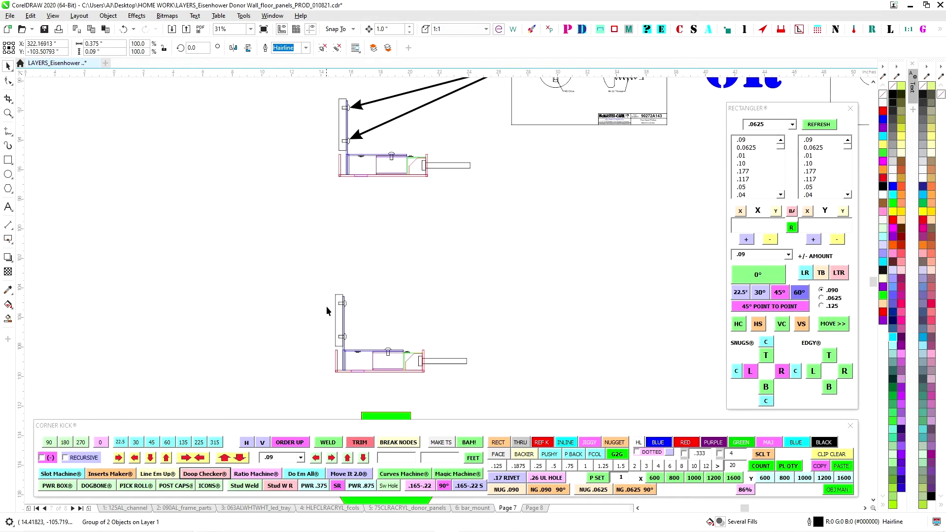
left_click_drag(410, 375, 411, 377)
key("Up")
key("Up")
key("Up")
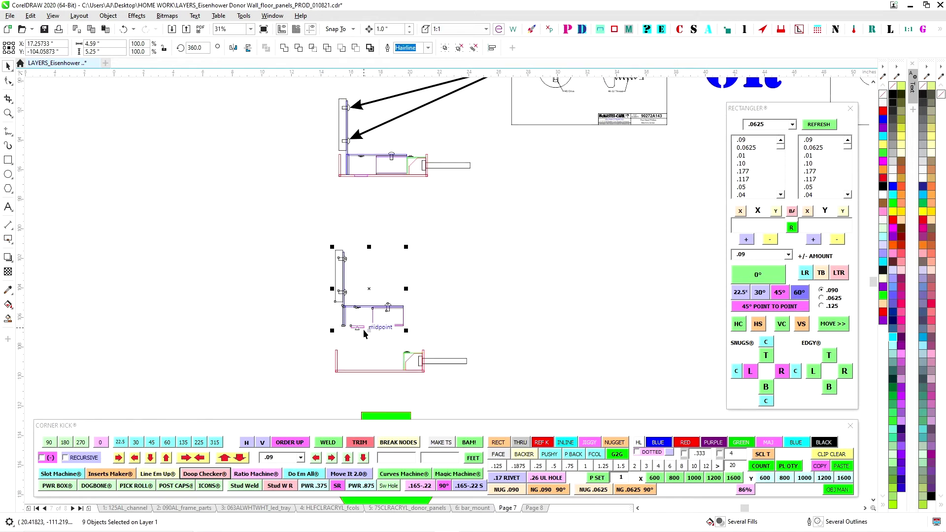
scroll(365, 287, "up", 1)
left_click(353, 333)
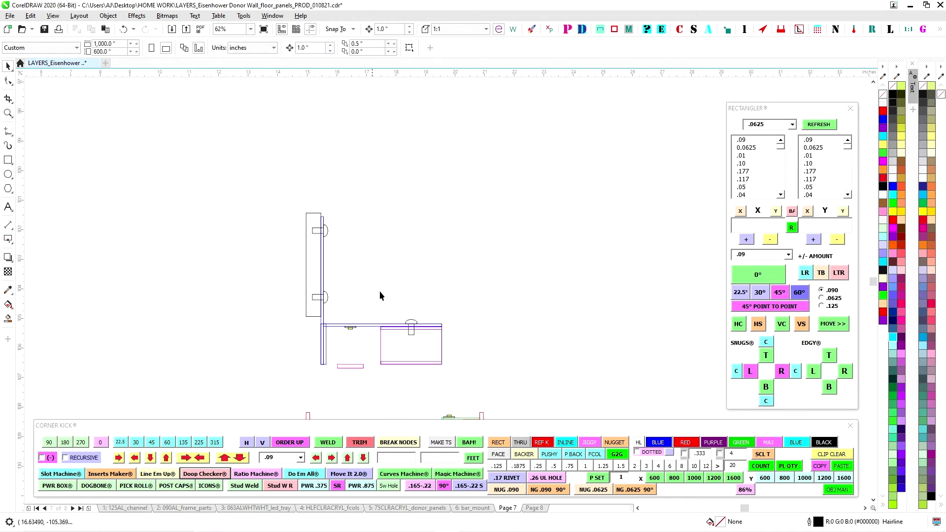
- Select the lifted frame and bracket assembly and lower it 3 inches back into the channel
scroll(403, 272, "down", 2)
left_click_drag(374, 241, 431, 297)
key("Down")
key("Down")
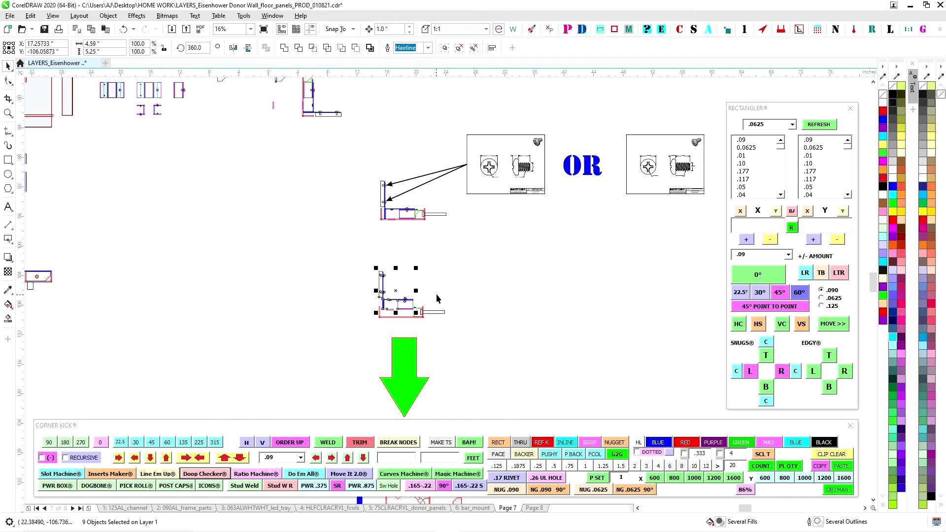
key("Down")
- Examine the red LED outlines and notch marks along the length of the blue frame layout
scroll(282, 258, "down", 2)
left_click_drag(282, 259, 403, 304)
scroll(317, 241, "up", 2)
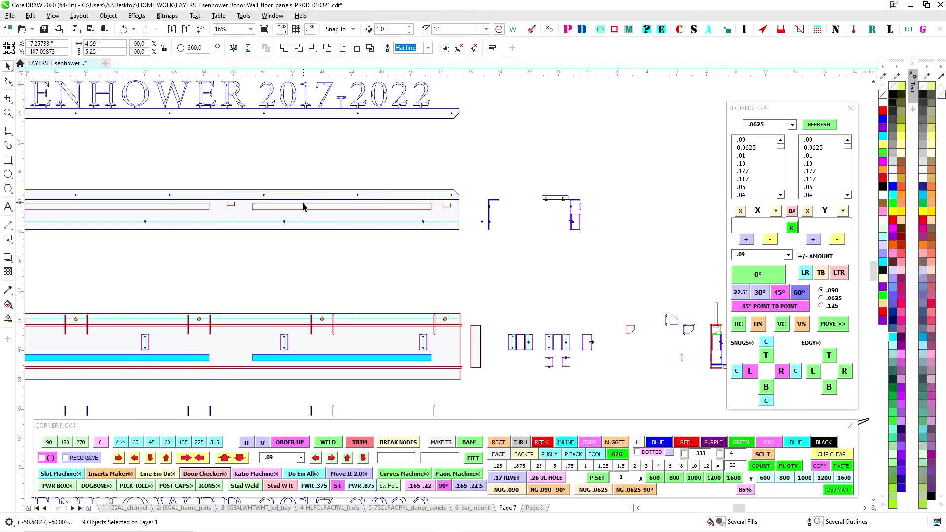
scroll(305, 208, "up", 2)
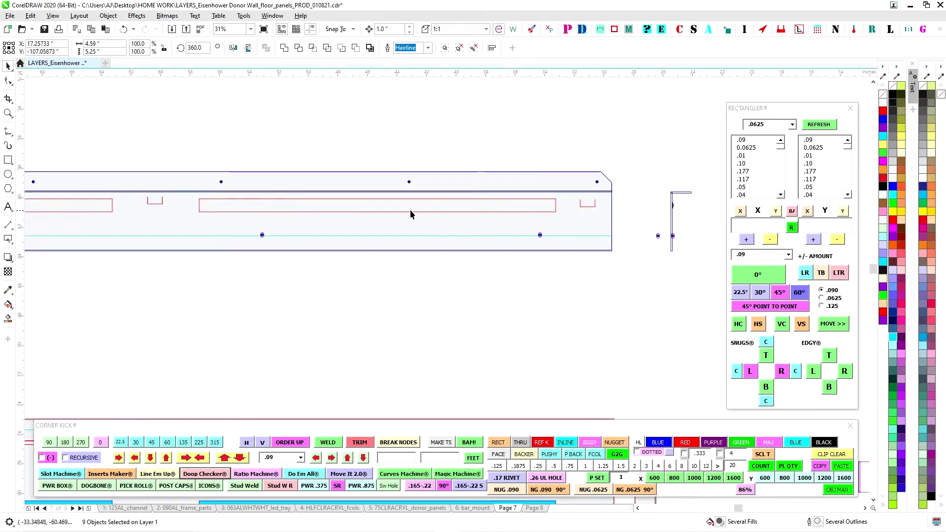
scroll(352, 213, "left", 3)
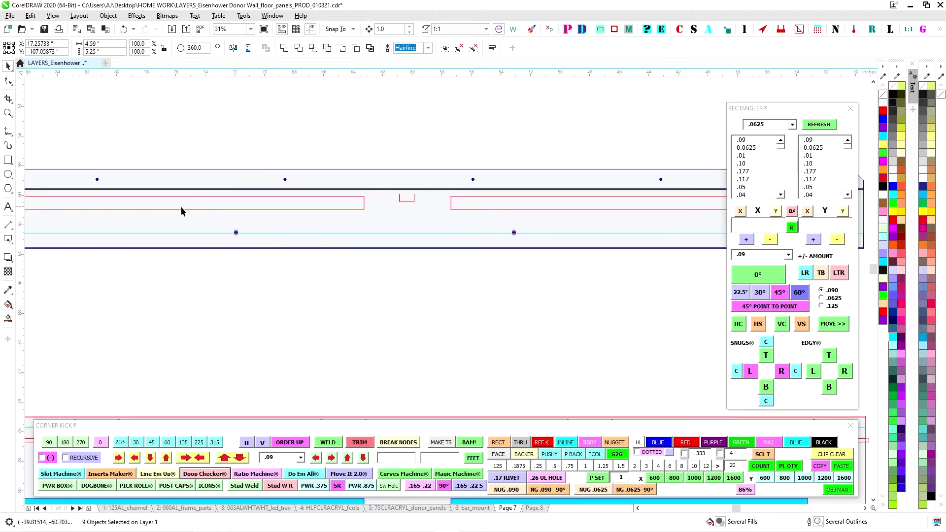
scroll(263, 330, "left", 3)
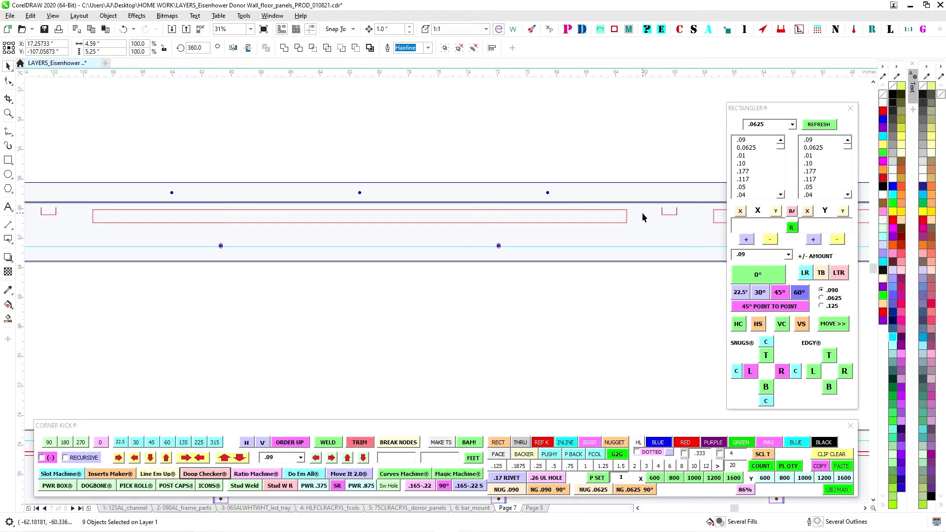
scroll(454, 328, "right", 5)
- Compare the frame layout's holes and LED outlines with the brackets and cyan LED strips in the channel layout below it
scroll(345, 296, "down", 2)
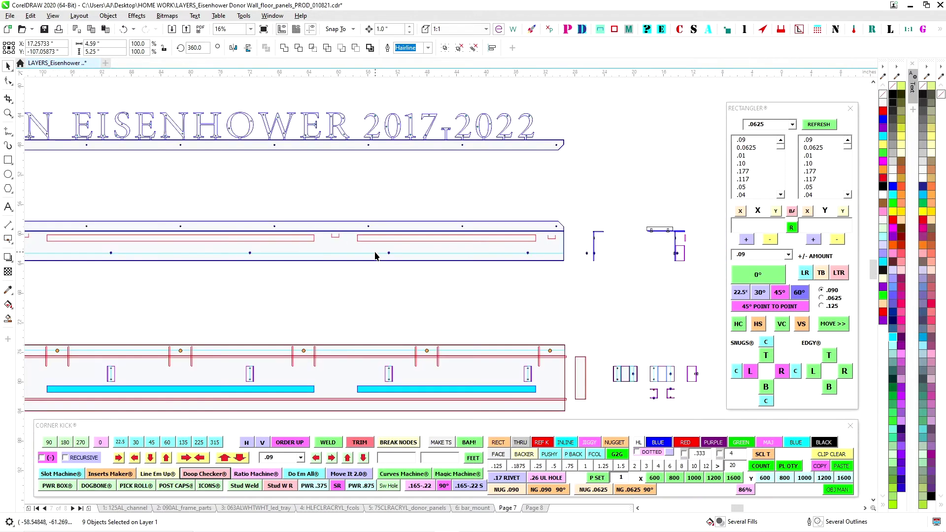
scroll(420, 291, "left", 2)
scroll(421, 291, "up", 1)
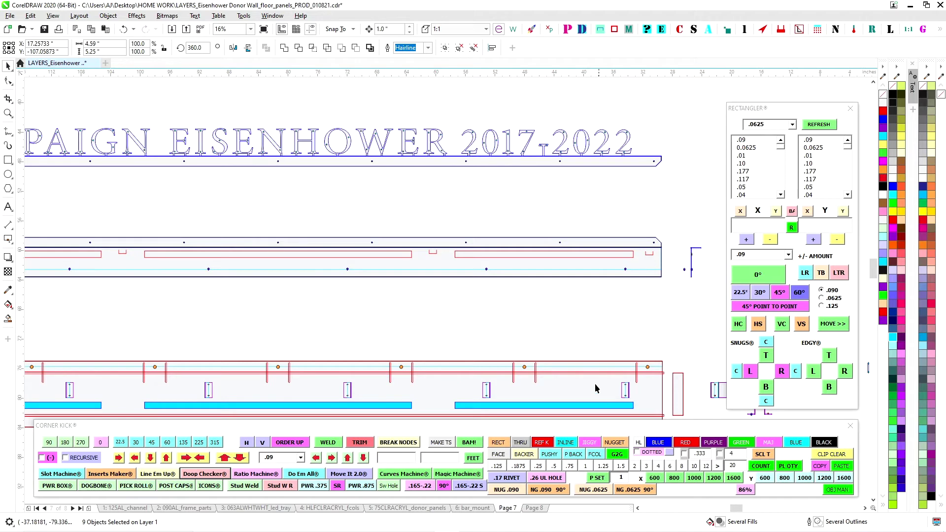
scroll(591, 384, "down", 2)
scroll(591, 384, "right", 1)
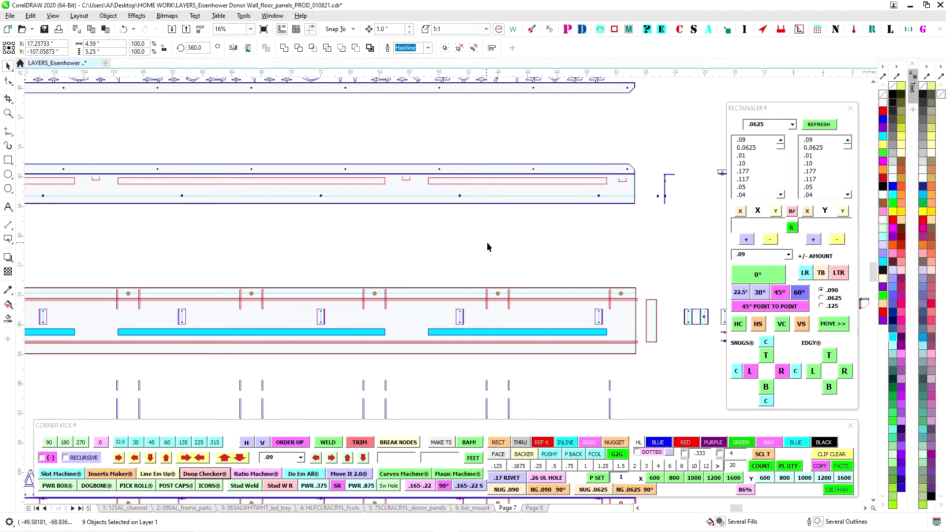
scroll(489, 258, "up", 1)
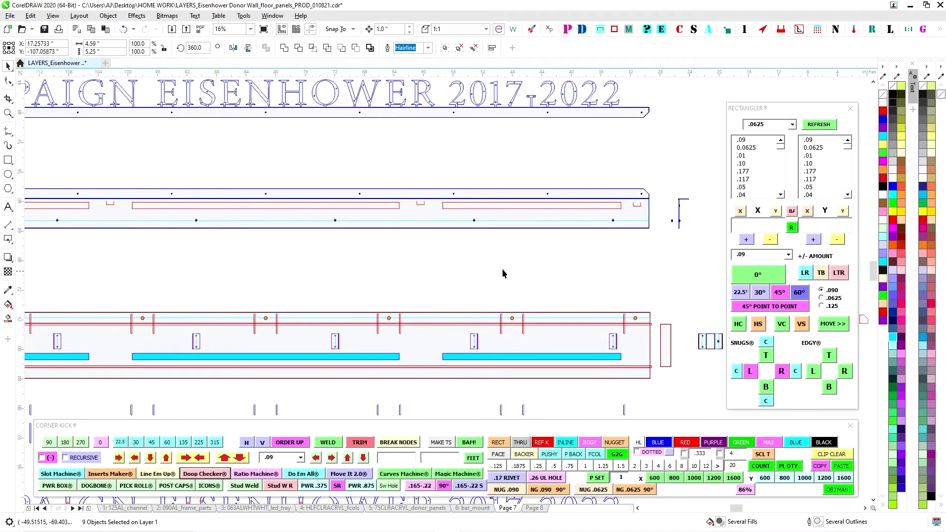
scroll(444, 267, "down", 2)
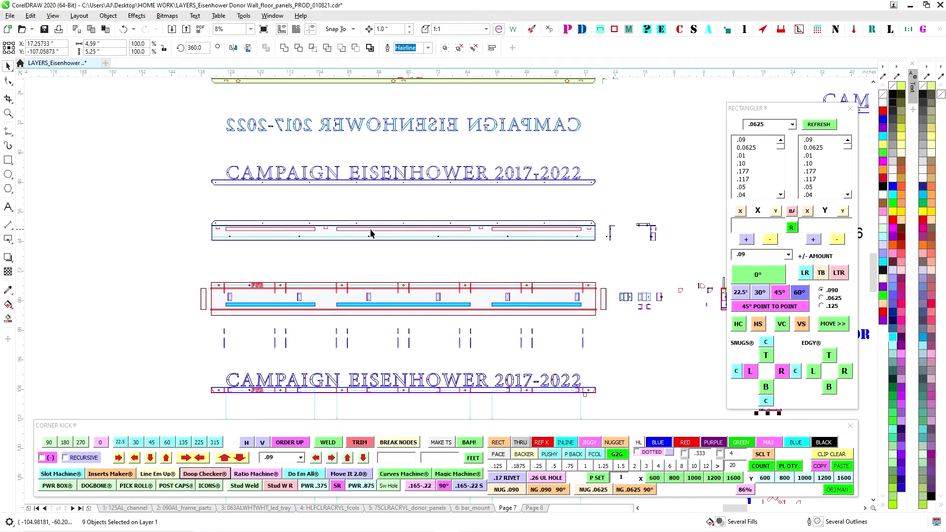
- Select the red "LED THIS SIDE" text on the yellow LED tray layout and examine the arrow and notch marks along the tray
scroll(508, 173, "up", 1)
scroll(605, 177, "up", 2)
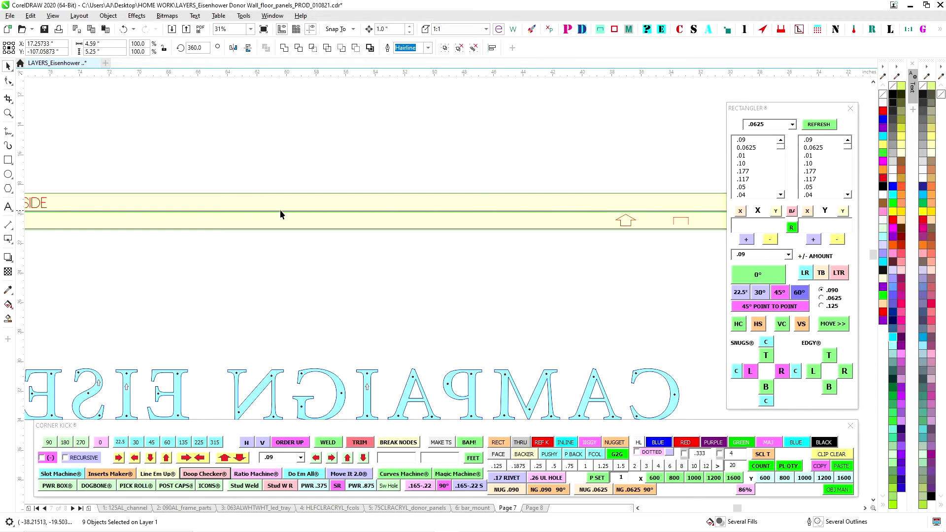
scroll(513, 213, "left", 5)
scroll(202, 213, "up", 1)
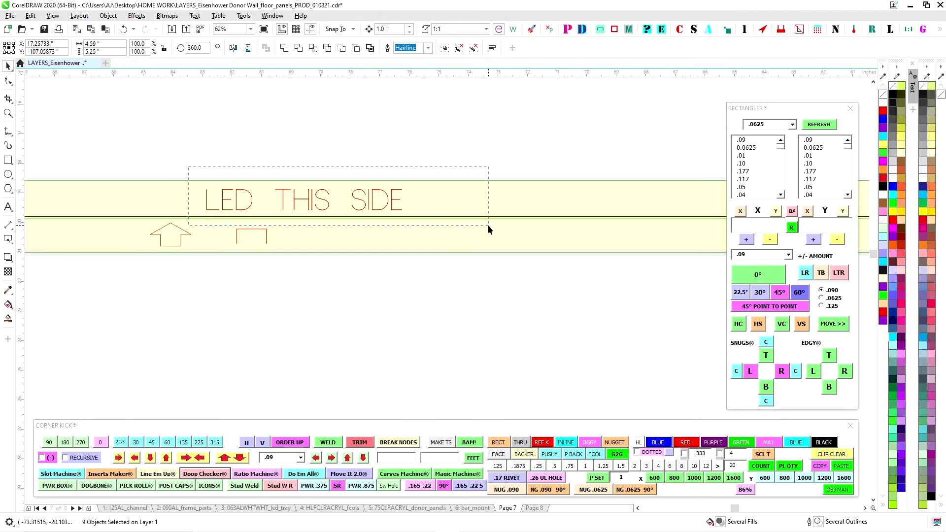
left_click_drag(488, 225, 488, 226)
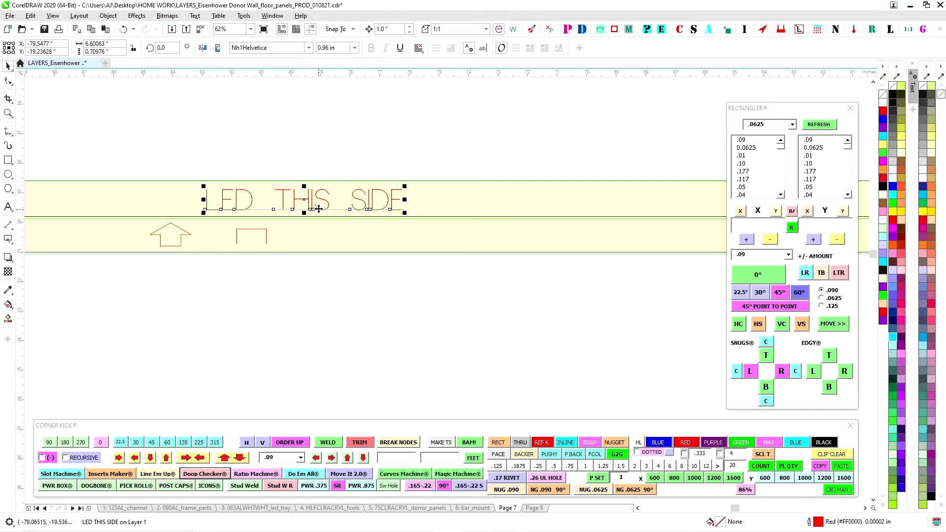
scroll(317, 209, "down", 2)
left_click_drag(317, 270, 179, 261)
scroll(175, 199, "up", 1)
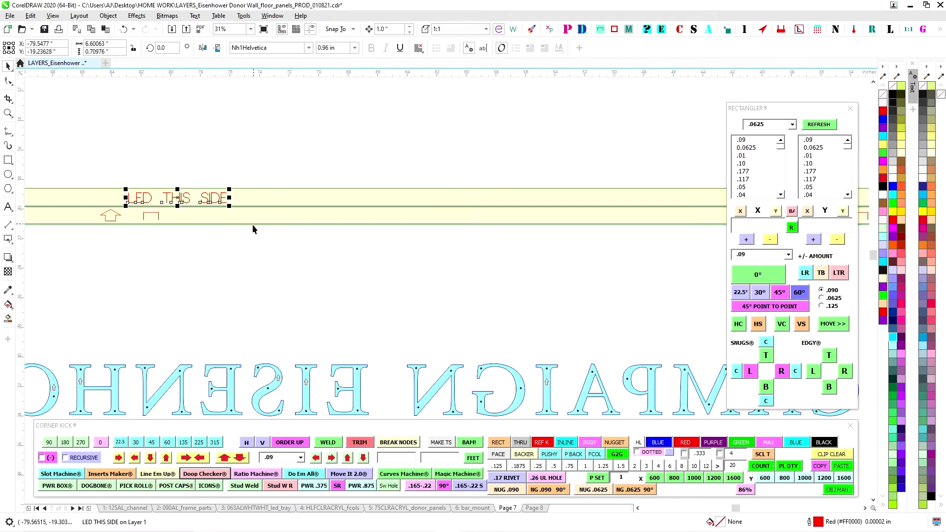
scroll(252, 229, "down", 1)
scroll(330, 257, "up", 1)
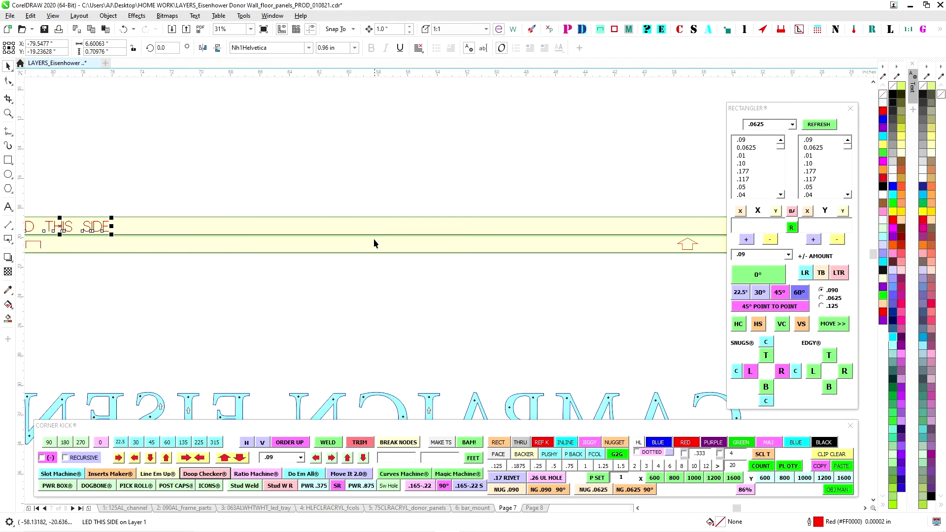
- Compare the McMaster-Carr machine screw drawing 90272A143 with the alternative drawing 90272A144
scroll(338, 220, "down", 3)
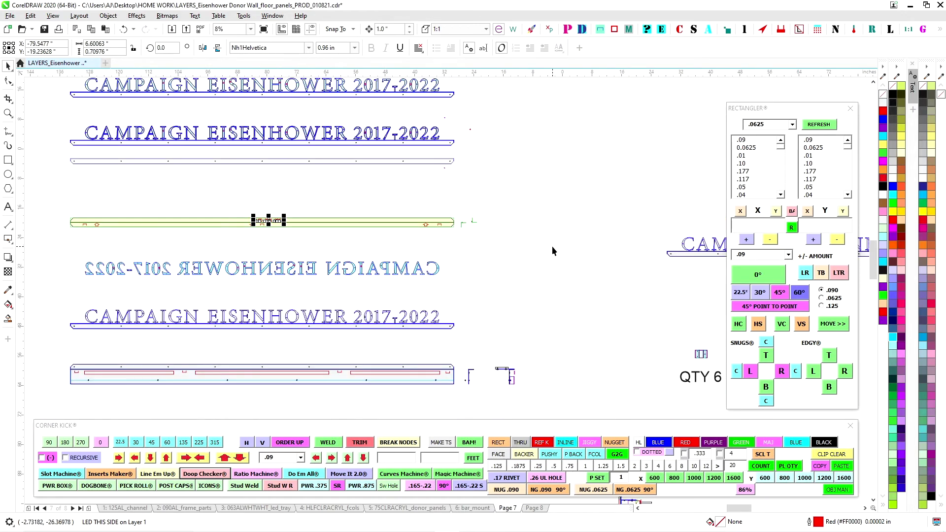
scroll(389, 252, "down", 1)
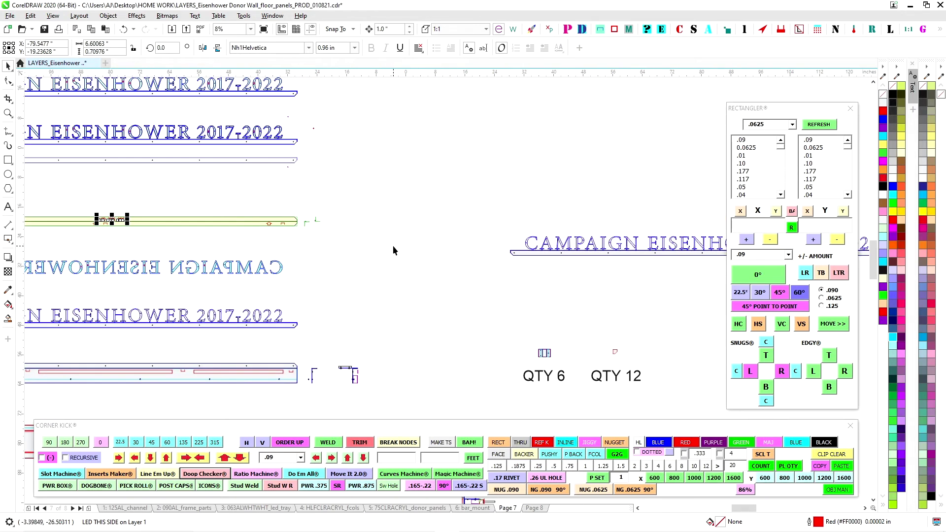
scroll(394, 246, "down", 1)
left_click_drag(431, 338, 401, 280)
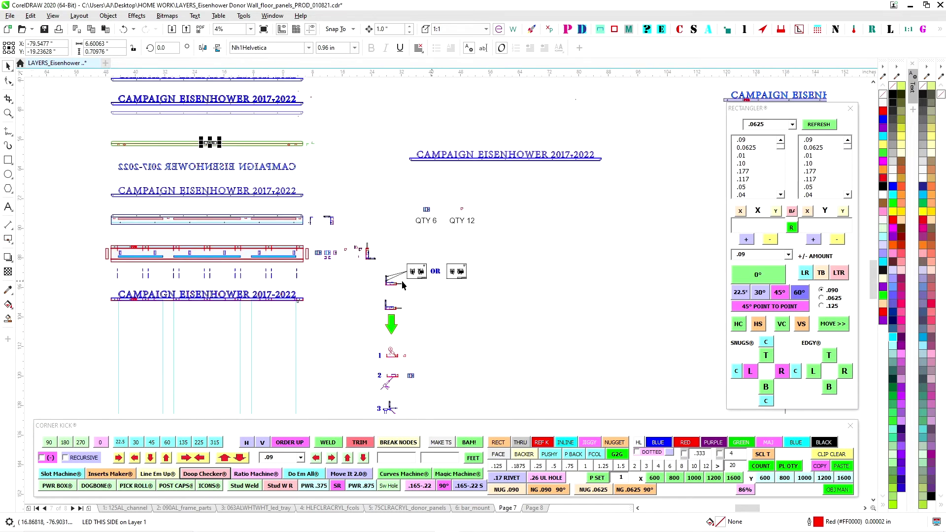
scroll(401, 280, "up", 2)
scroll(384, 245, "up", 4)
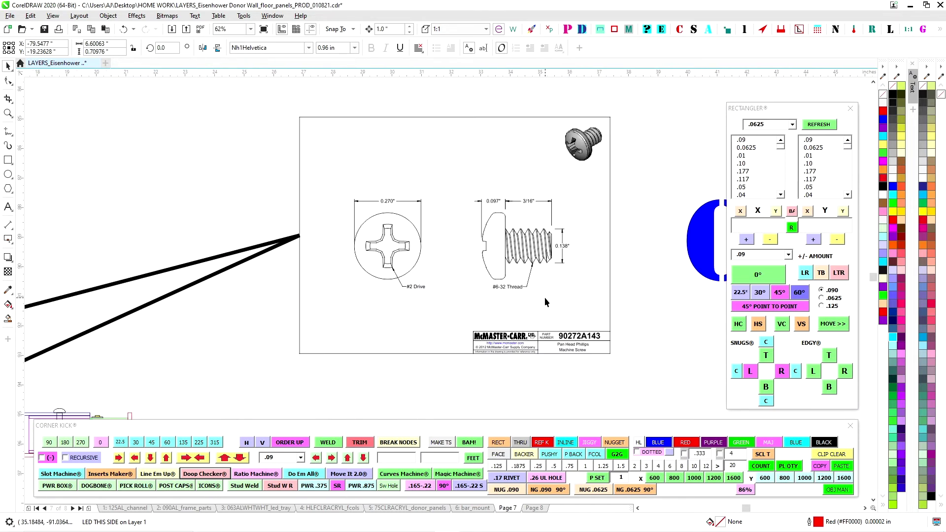
scroll(543, 247, "down", 2)
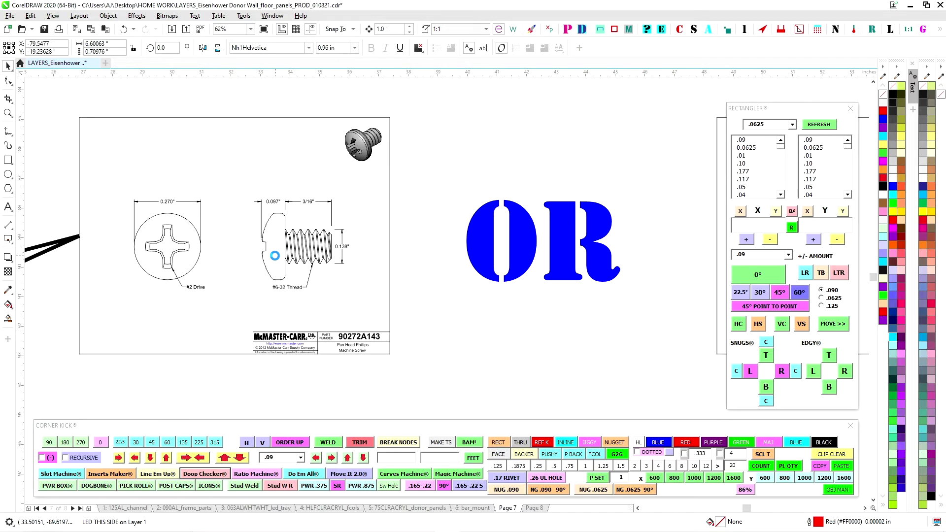
scroll(558, 237, "up", 2)
scroll(429, 263, "down", 2)
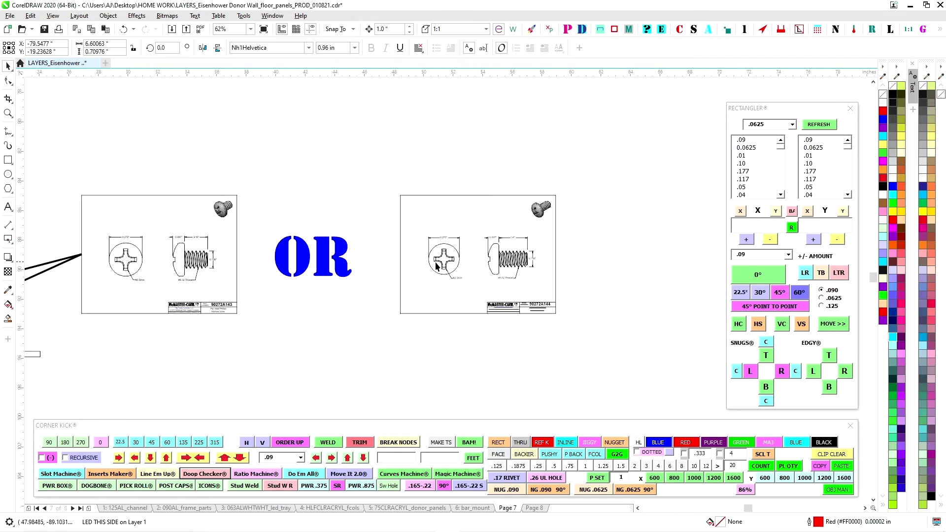
left_click_drag(253, 253, 463, 257)
scroll(383, 257, "up", 1)
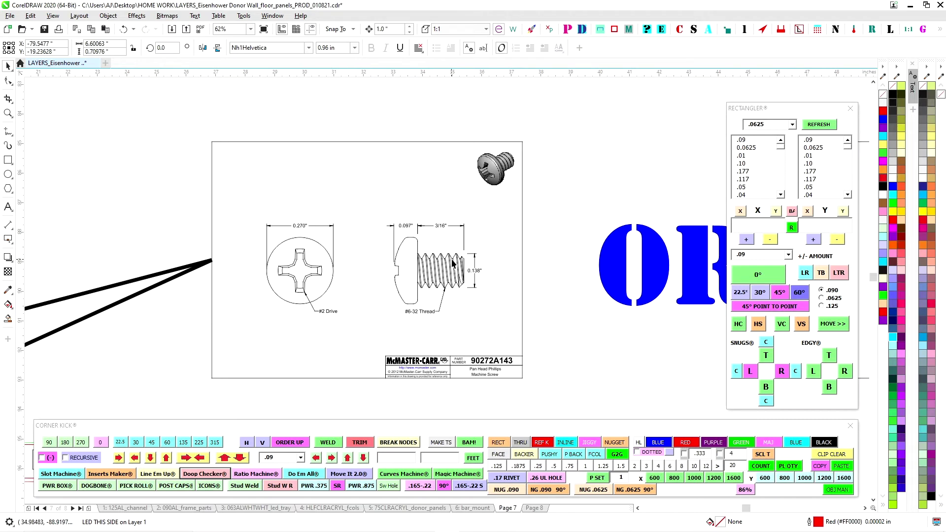
- Check which screws in the wall-mounted section the two black arrows from the 90272A143 drawing point to
scroll(451, 266, "down", 1)
scroll(165, 307, "up", 2)
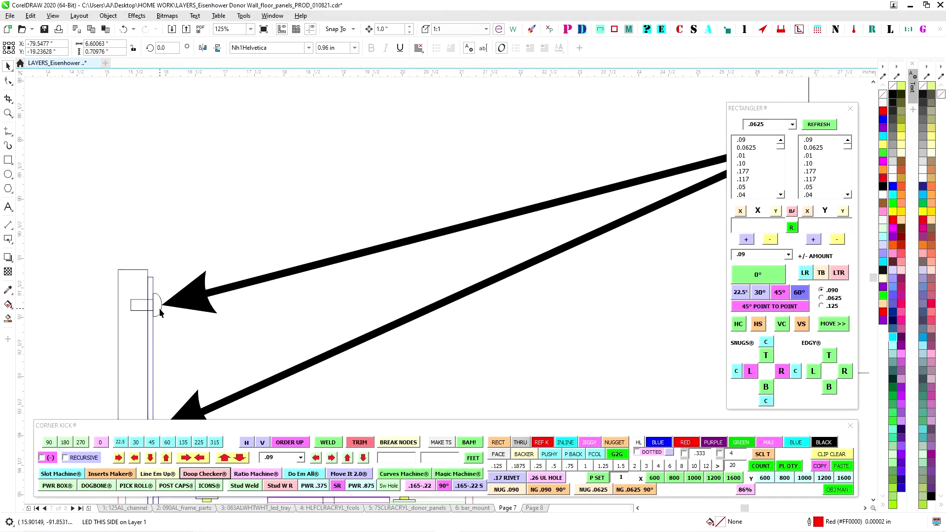
scroll(154, 318, "down", 2)
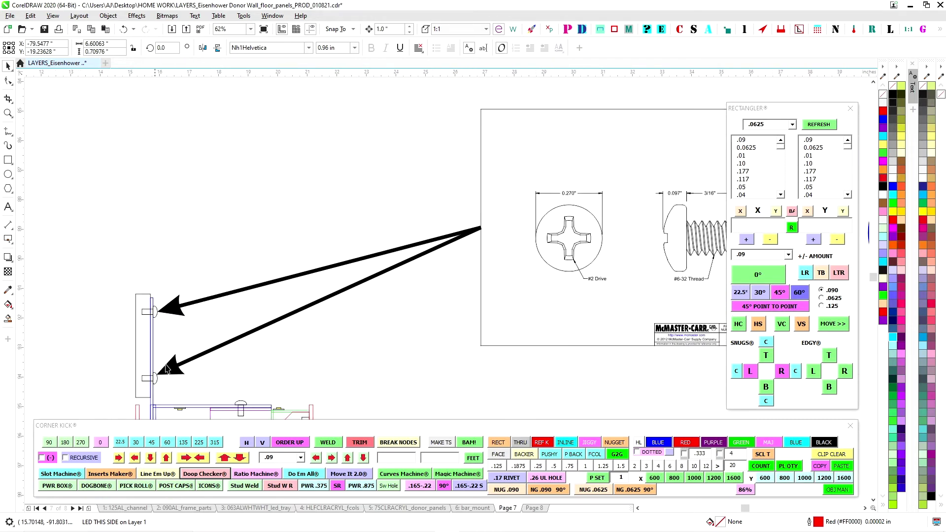
scroll(155, 383, "down", 2)
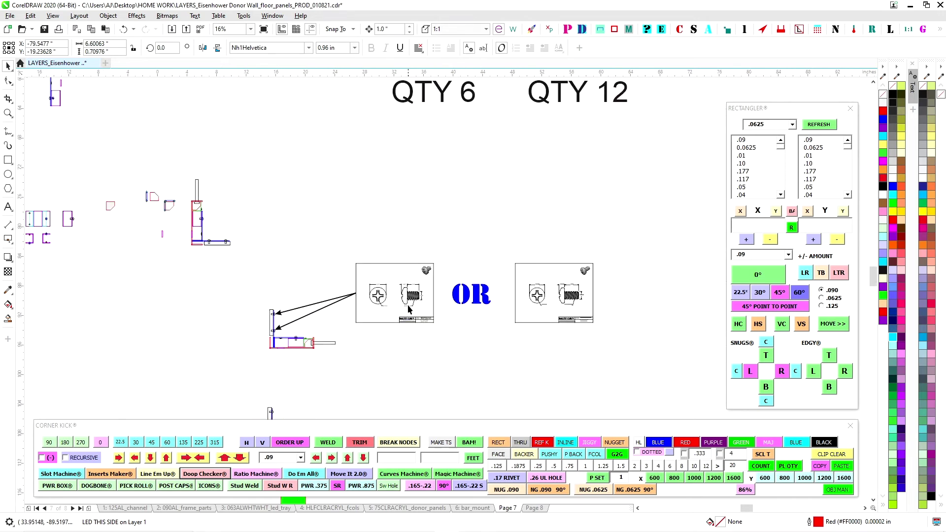
scroll(389, 291, "down", 2)
scroll(450, 256, "down", 3)
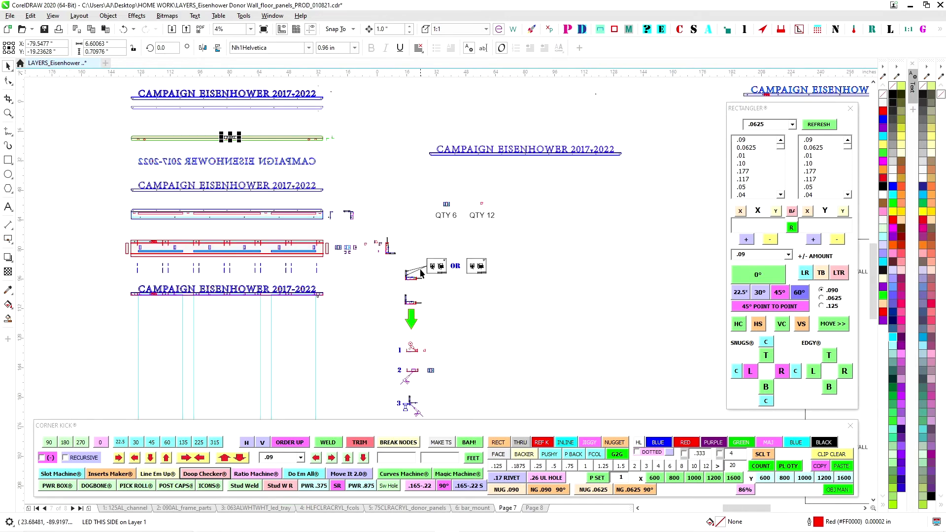
scroll(421, 273, "up", 2)
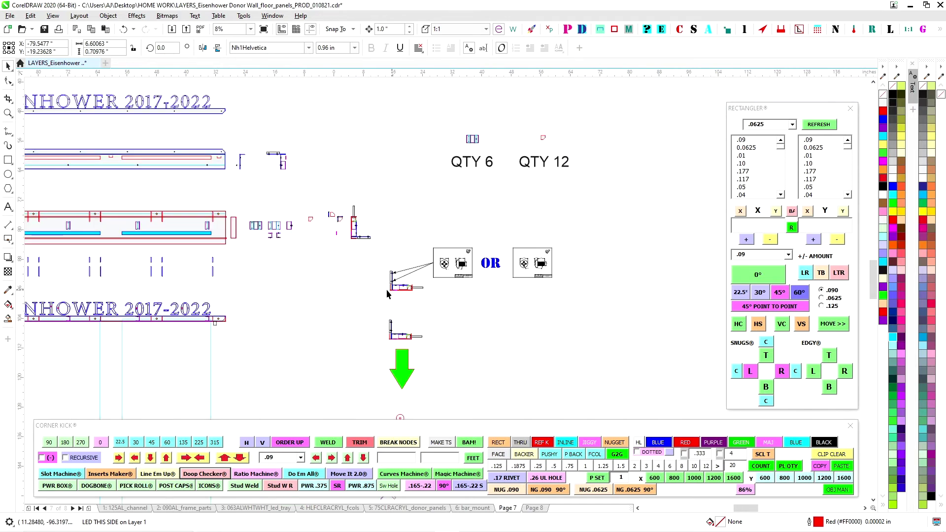
scroll(388, 293, "down", 2)
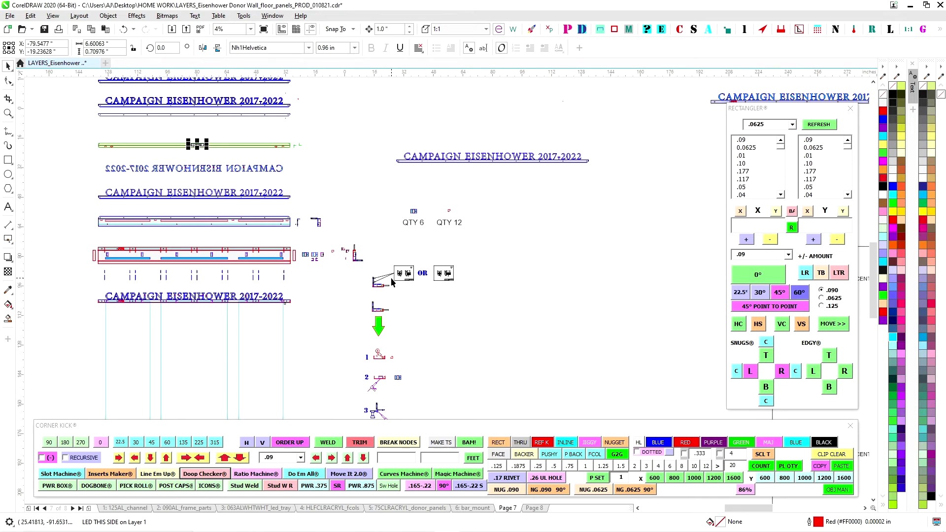
- Select the rightmost cyan panel outline under the sign and examine where it meets the black base rectangle
left_click(401, 224)
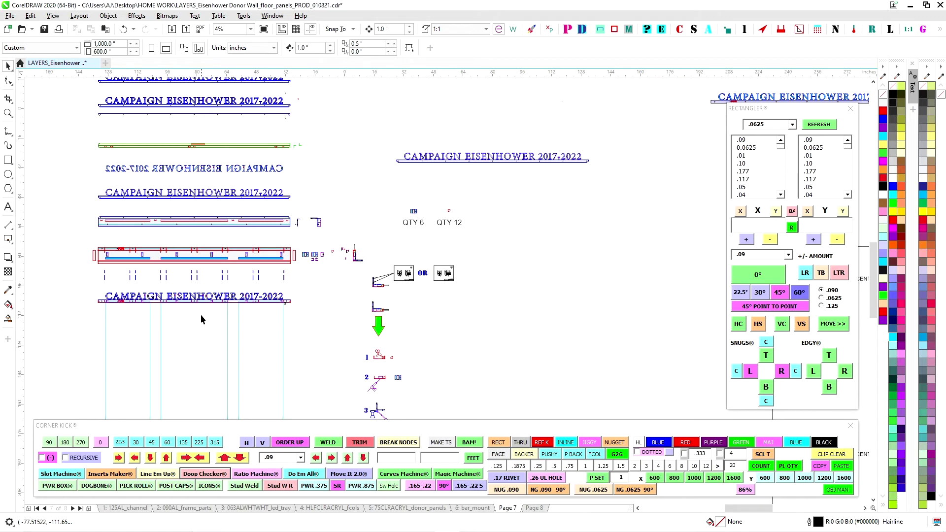
left_click(283, 327)
left_click_drag(321, 335, 384, 220)
scroll(342, 375, "up", 2)
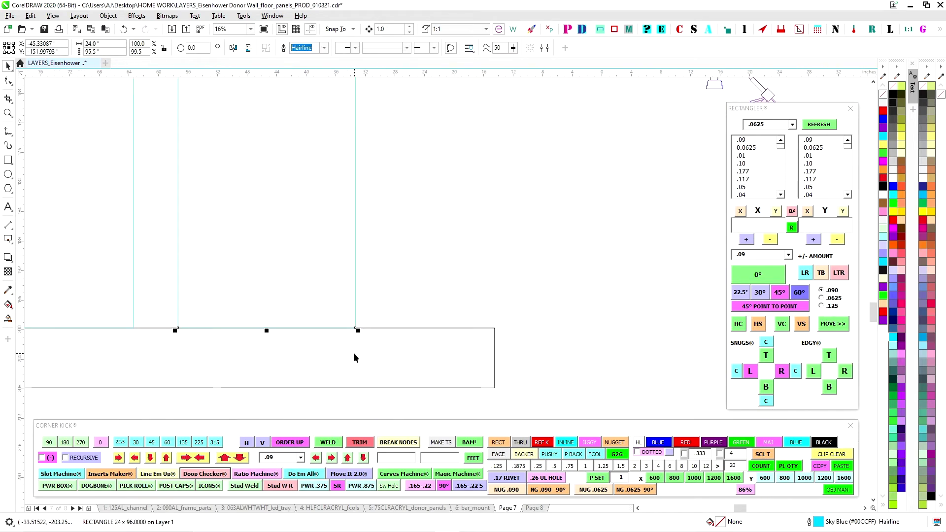
scroll(242, 300, "down", 2)
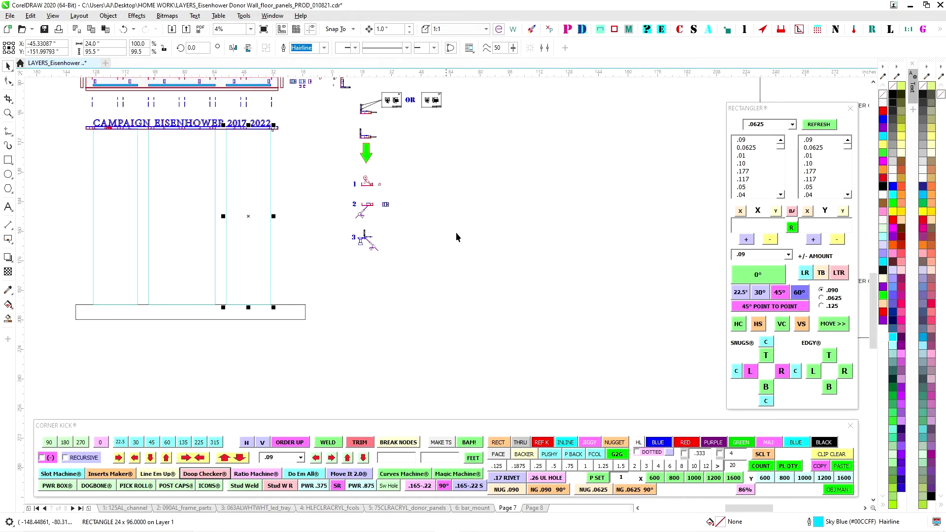
- Examine the wall sections beside the sign, selecting the acrylic panel marked 4.5" from the wall, and compare the bars at their tops
scroll(442, 212, "right", 10)
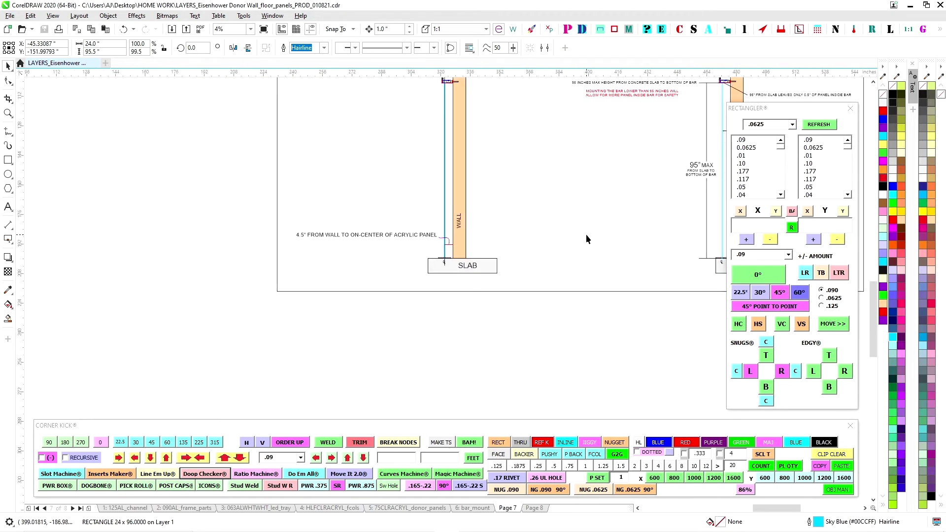
scroll(439, 235, "up", 1)
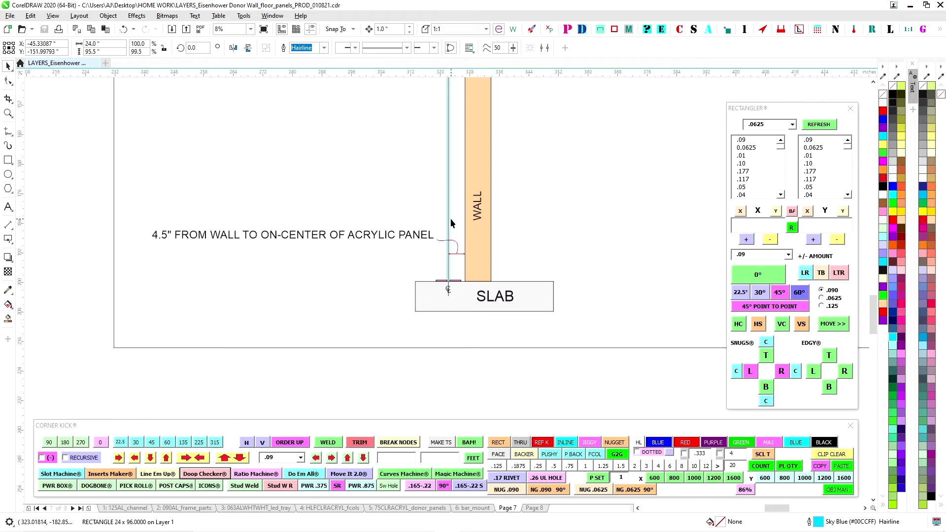
scroll(549, 223, "down", 1)
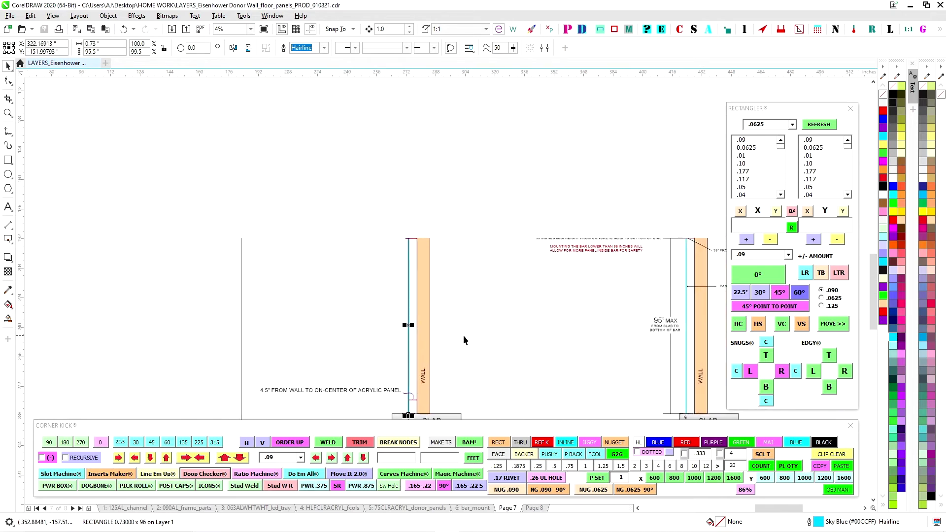
scroll(430, 257, "up", 2)
left_click(348, 233)
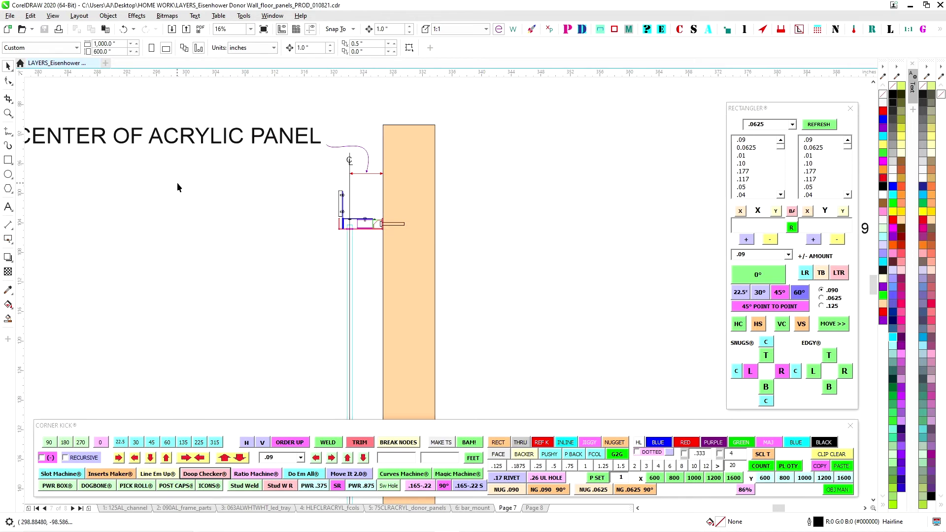
scroll(459, 222, "down", 2)
scroll(518, 197, "up", 2)
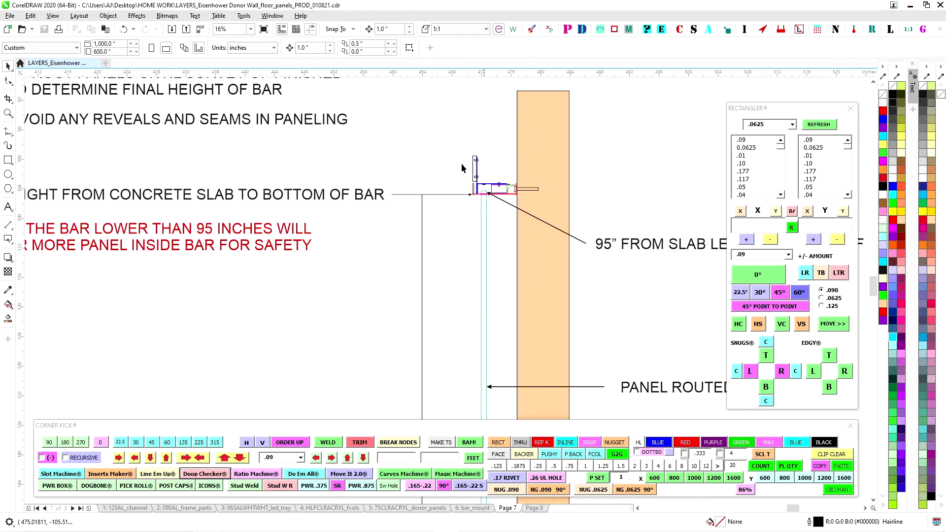
- Try the bar assembly at lower heights on the 95" wall section and return it to its original position
left_click_drag(530, 215, 531, 216)
key("Down")
key("Down")
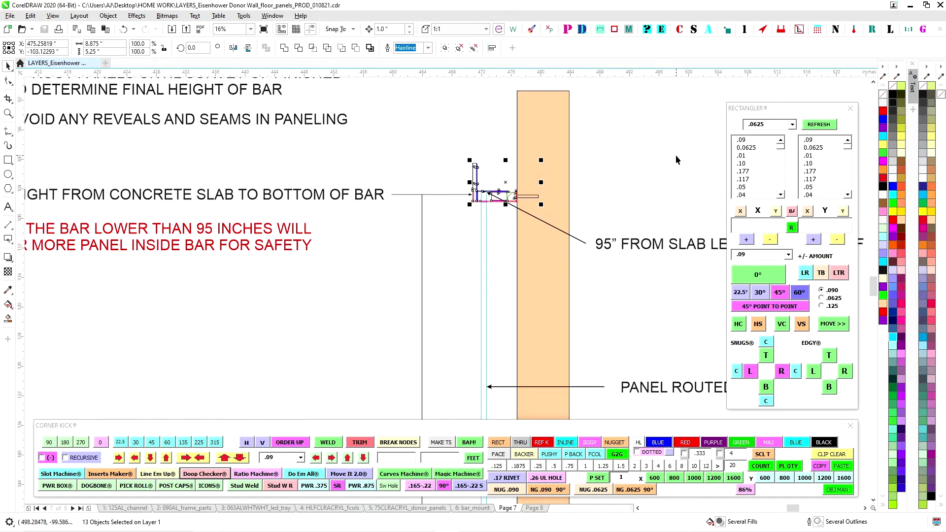
key("Down")
key("Up")
key("Up")
key("Up")
- Select the cyan panel in the 95" wall section and examine it against the bar height and routing notes
left_click(486, 220)
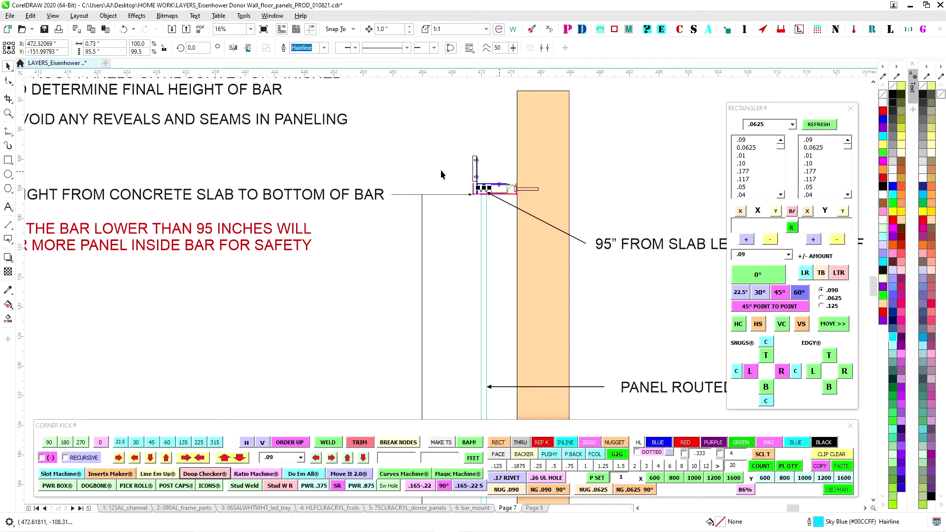
left_click(400, 172)
scroll(450, 170, "down", 1)
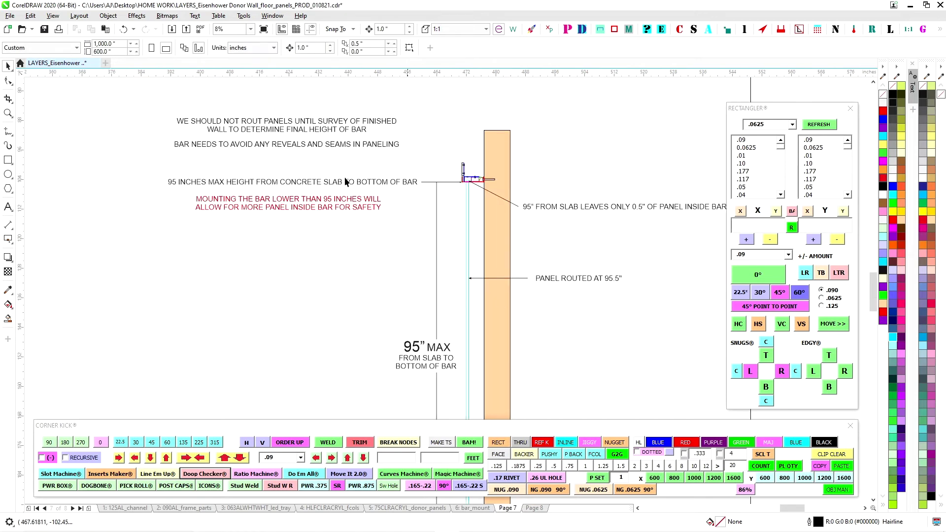
left_click(469, 222)
scroll(463, 189, "up", 1)
scroll(459, 170, "down", 1)
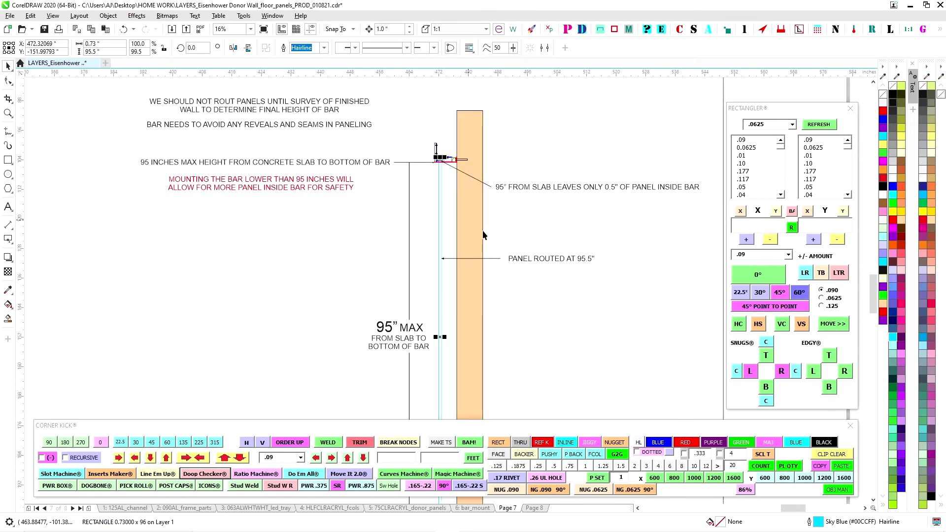
- Examine the panel's top end inside the bar, where the 0.5" panel note's arrow points, and select the panel
scroll(530, 256, "up", 1)
left_click(353, 201)
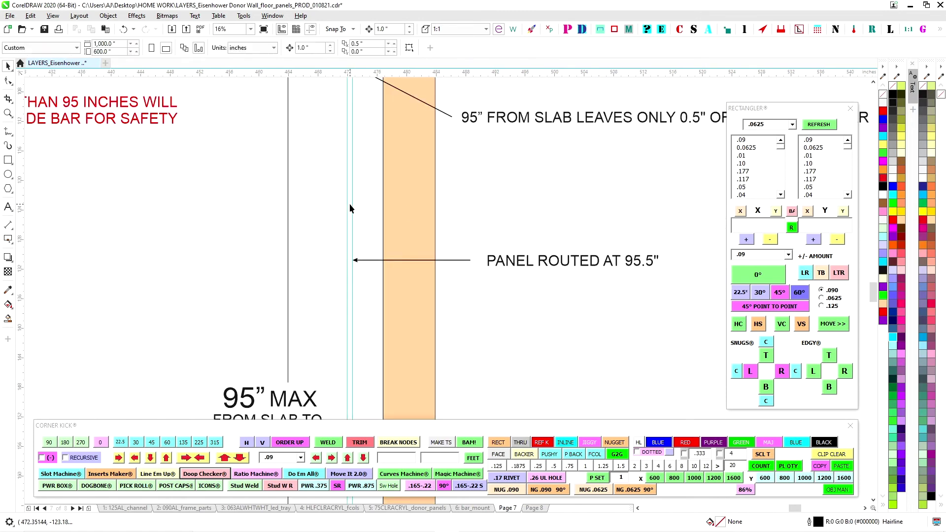
left_click_drag(485, 180, 530, 297)
scroll(399, 184, "up", 2)
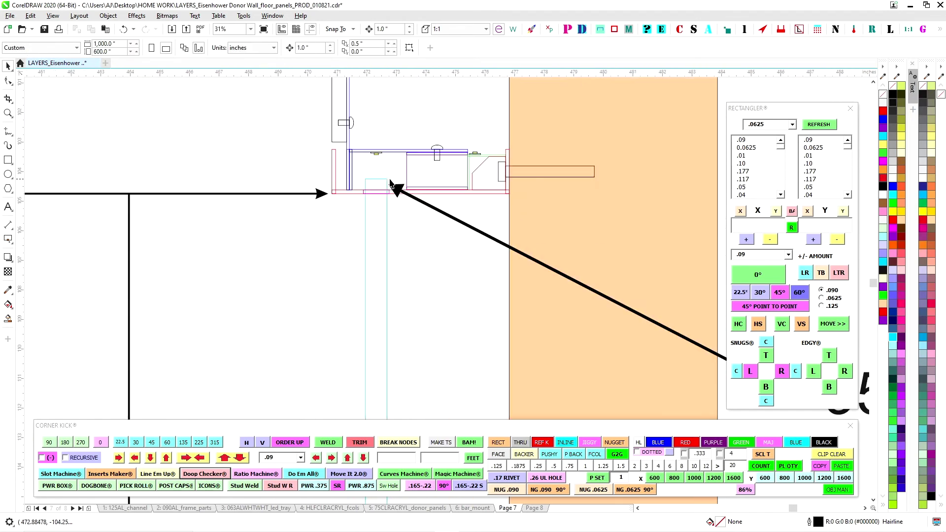
left_click(386, 180)
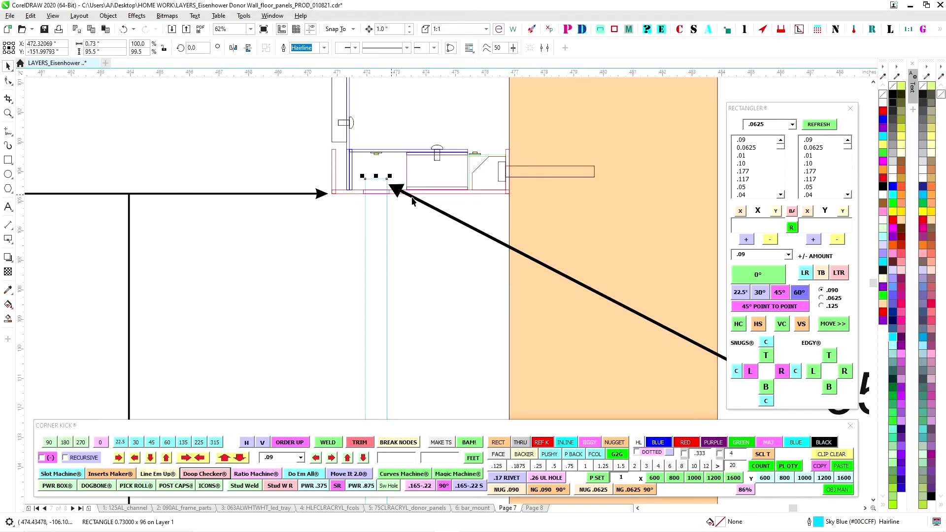
left_click(247, 143)
- Read the 95 inches max height note and follow its arrow to the bottom of the bar
scroll(427, 219, "down", 2)
left_click_drag(363, 207, 485, 194)
scroll(532, 221, "up", 2)
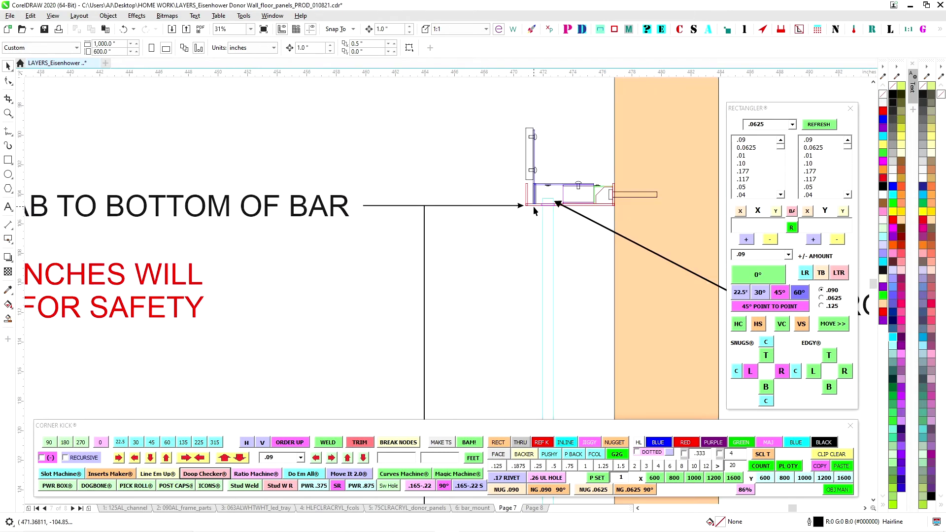
scroll(534, 207, "down", 2)
scroll(294, 217, "up", 2)
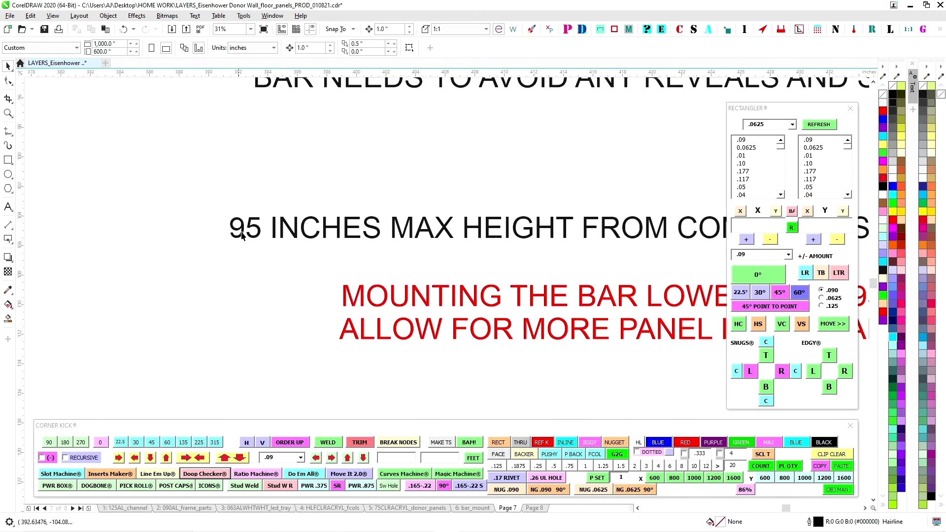
- Try raising the panel 1 inch off the slab between the pink plates and move it back down
scroll(250, 230, "down", 1)
left_click_drag(570, 352, 320, 173)
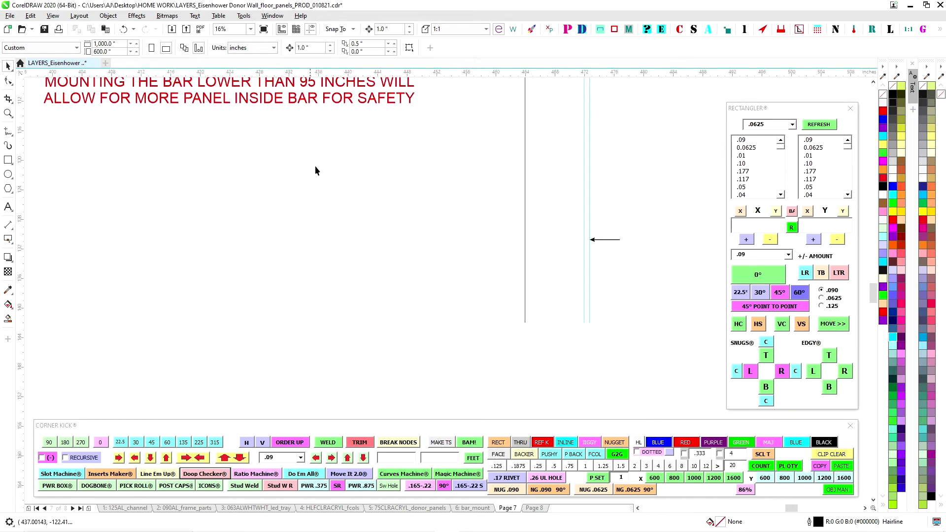
scroll(316, 165, "down", 1)
left_click_drag(445, 377, 412, 188)
scroll(413, 278, "up", 2)
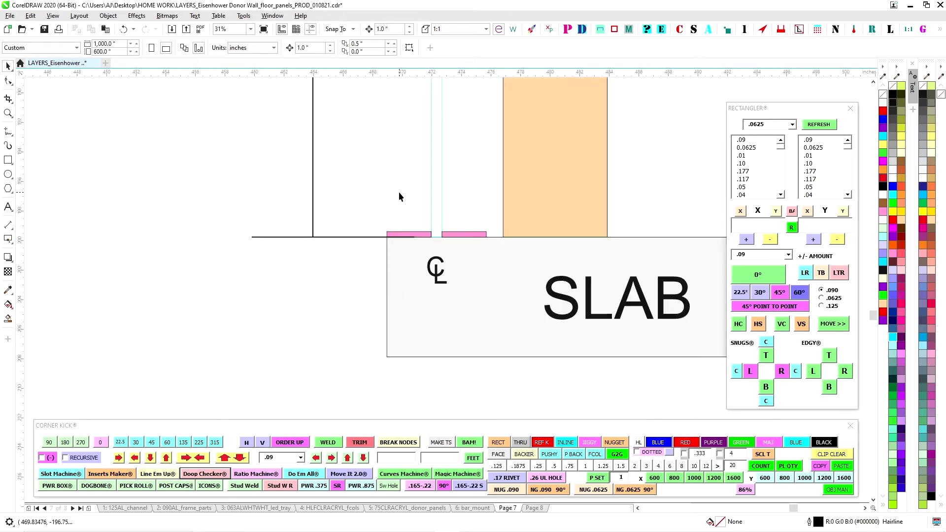
left_click(442, 219)
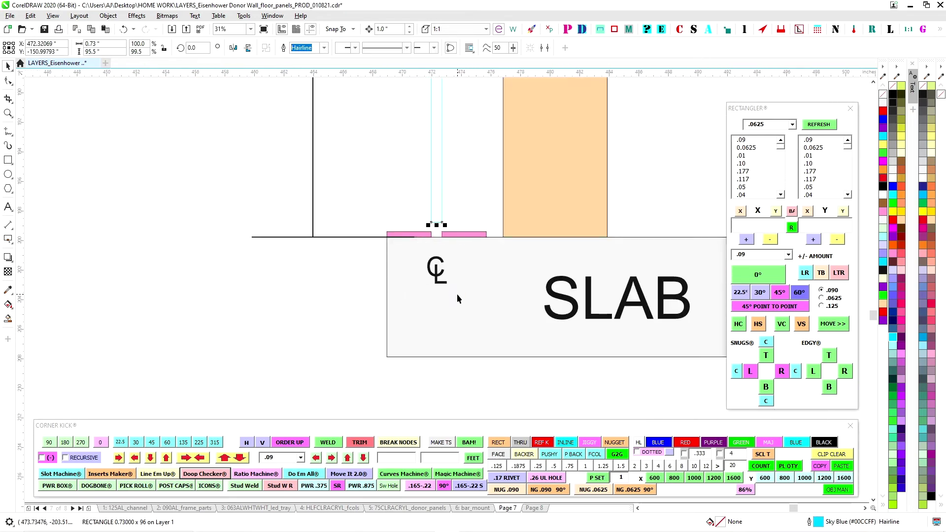
key("Down")
scroll(528, 250, "down", 2)
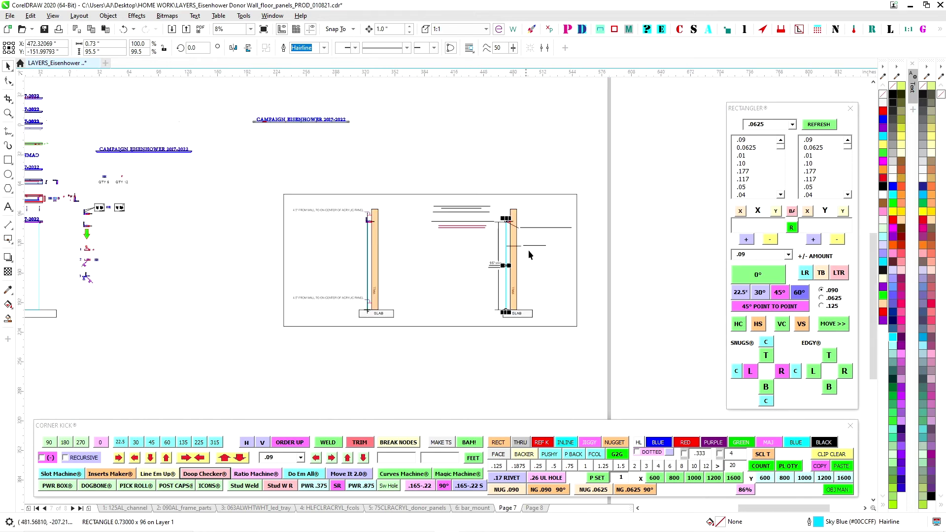
- Lower the bar assembly on the 95" wall section by 1 inch and examine how the panel's end sits inside it
scroll(504, 242, "up", 1)
left_click_drag(276, 274, 374, 262)
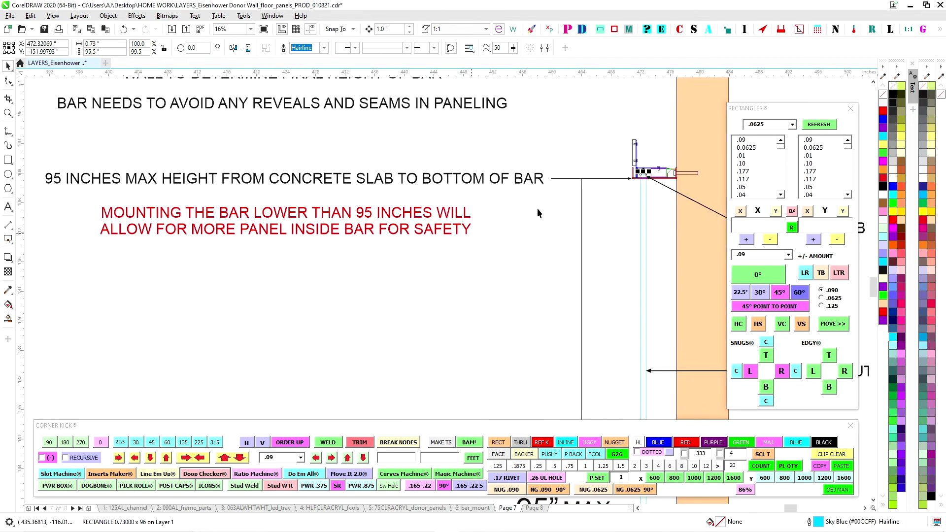
left_click_drag(595, 112, 719, 208)
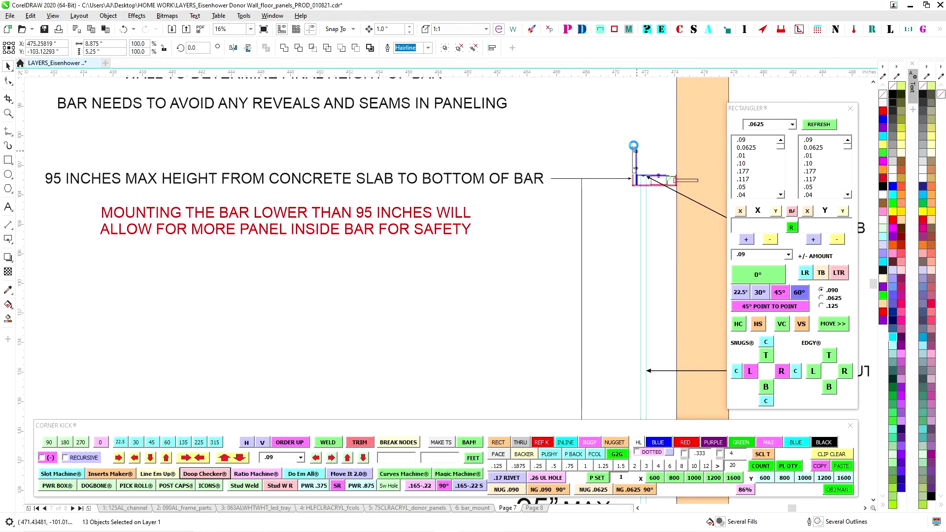
scroll(636, 143, "up", 4)
left_click(676, 274)
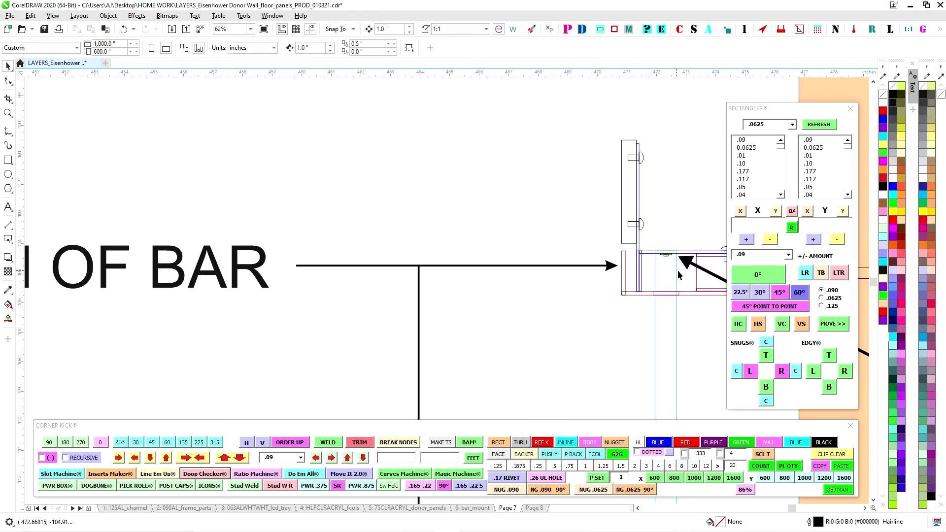
scroll(471, 220, "down", 4)
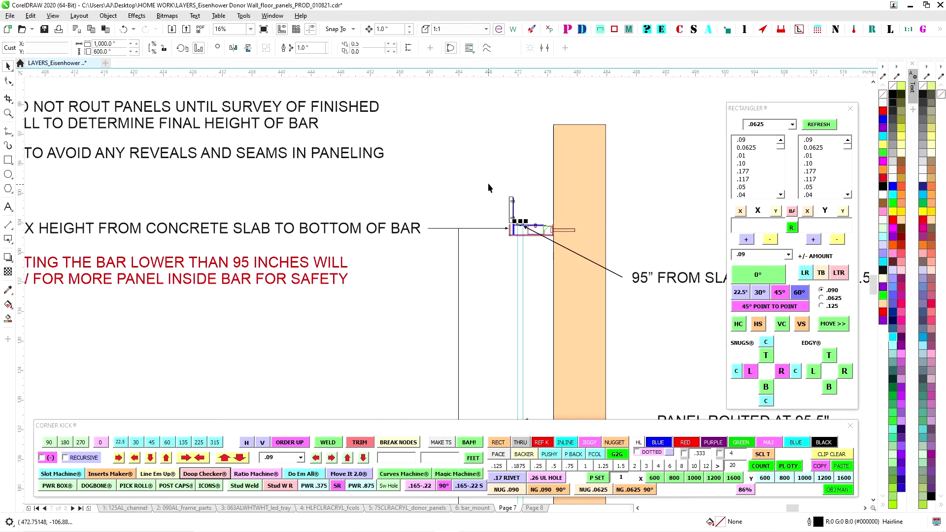
- Move the bar assembly on the 95" wall section back up by 1 inch and deselect it
left_click_drag(488, 182, 603, 251)
key("Up")
key("Escape")
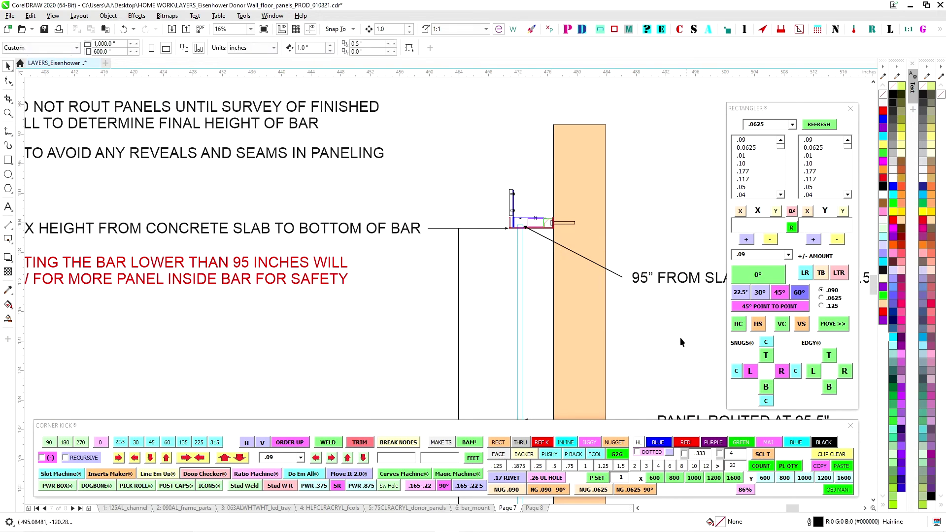
- Compare the "PANEL ROUTED AT 95.5"" note with the panel's end inside the bar, selecting the panel
scroll(423, 331, "up", 2)
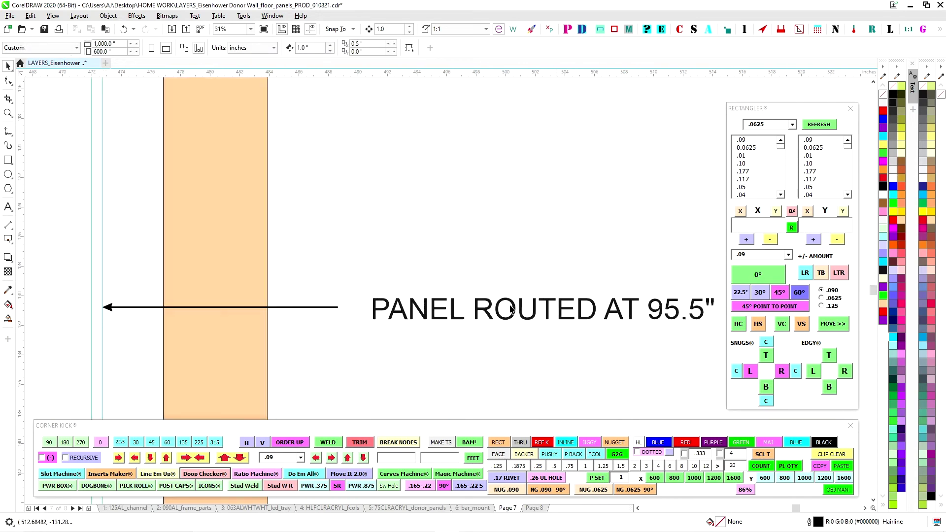
scroll(479, 293, "down", 3)
scroll(452, 228, "up", 5)
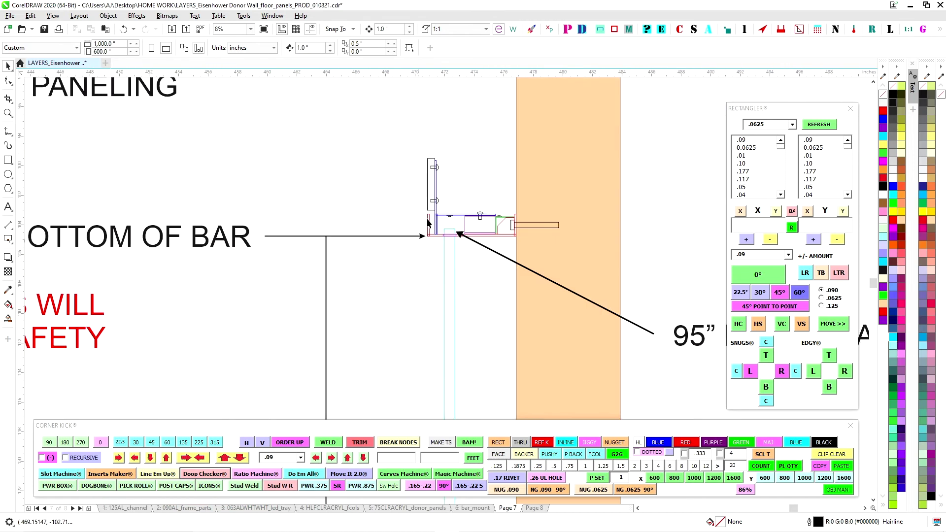
left_click(452, 228)
scroll(182, 223, "down", 3)
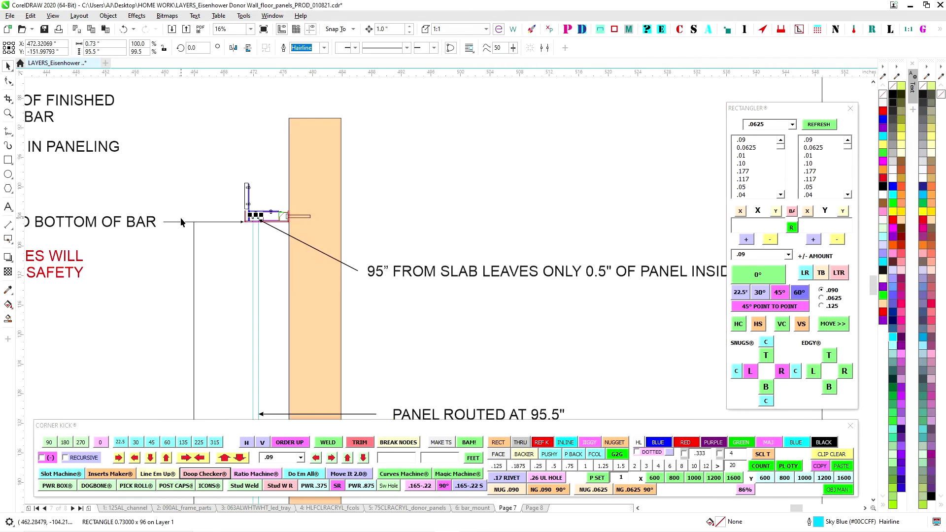
scroll(257, 228, "up", 2)
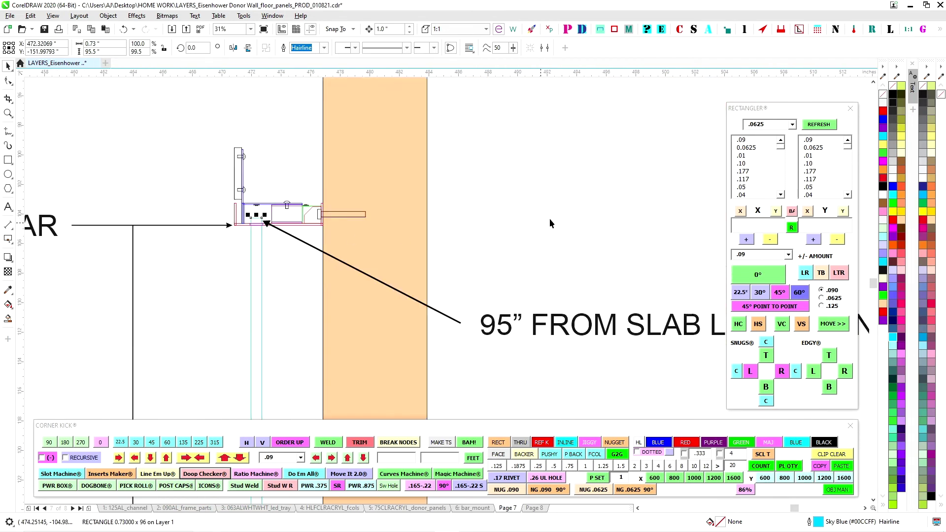
scroll(549, 217, "down", 3)
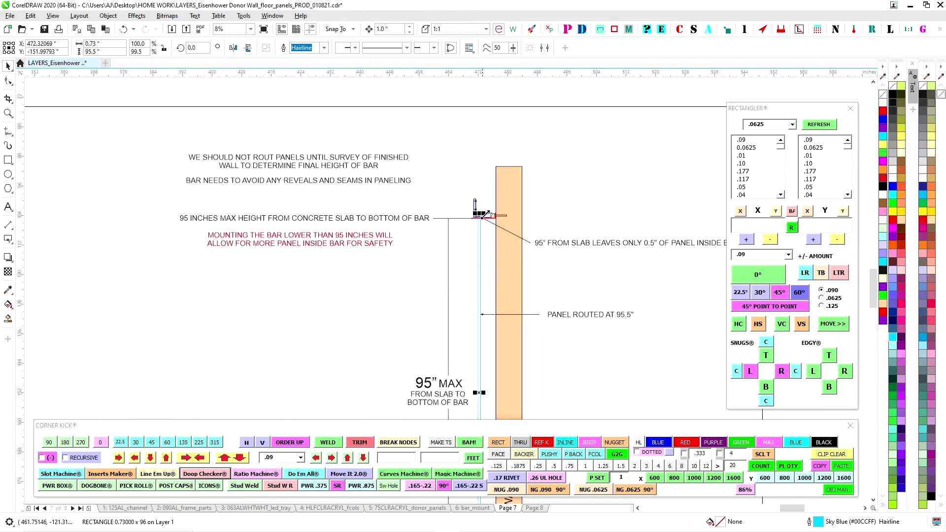
- Select the whole bar assembly on the 95" wall section, save the drawing, and clear the selection
scroll(485, 212, "up", 1)
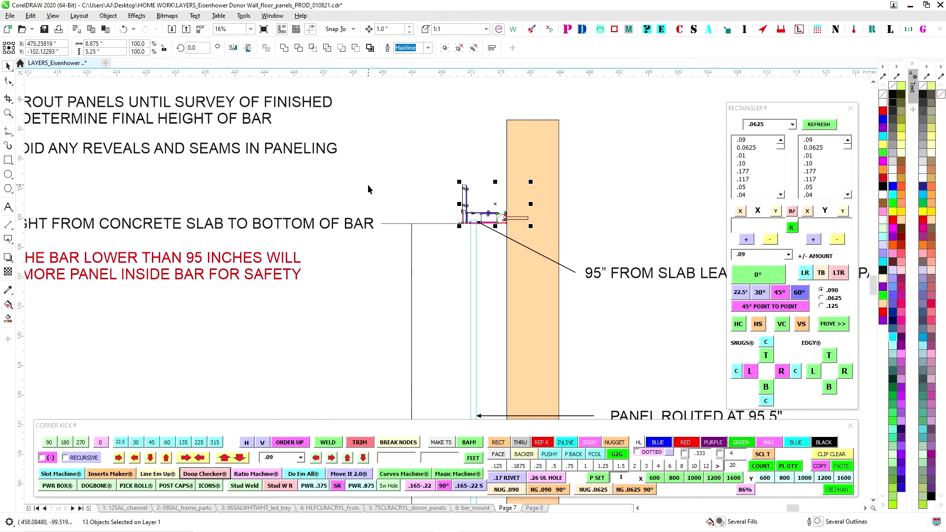
left_click_drag(368, 185, 540, 179)
scroll(535, 179, "down", 1)
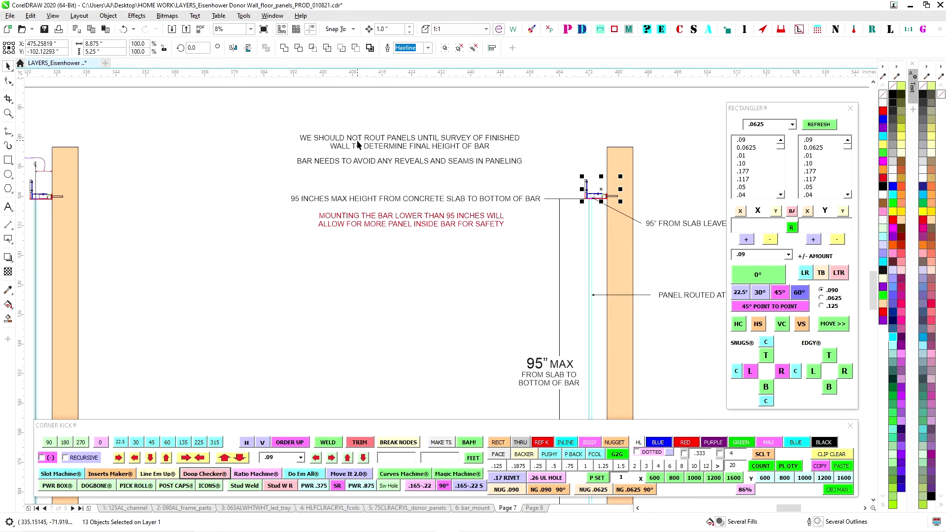
key("ctrl+s")
left_click(592, 150)
- Read the notes on surveying the finished wall before routing panels and check them against the bar's position on the wall
scroll(358, 152, "up", 1)
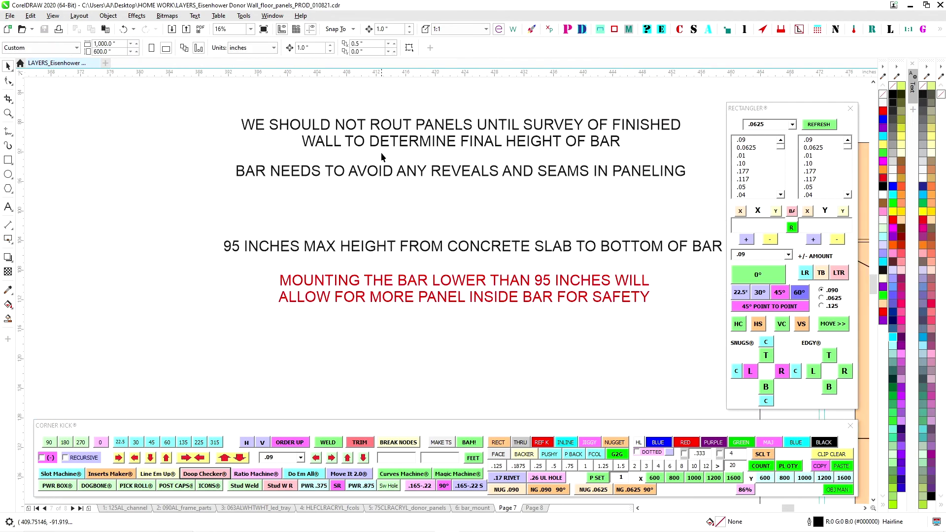
left_click_drag(584, 197, 345, 156)
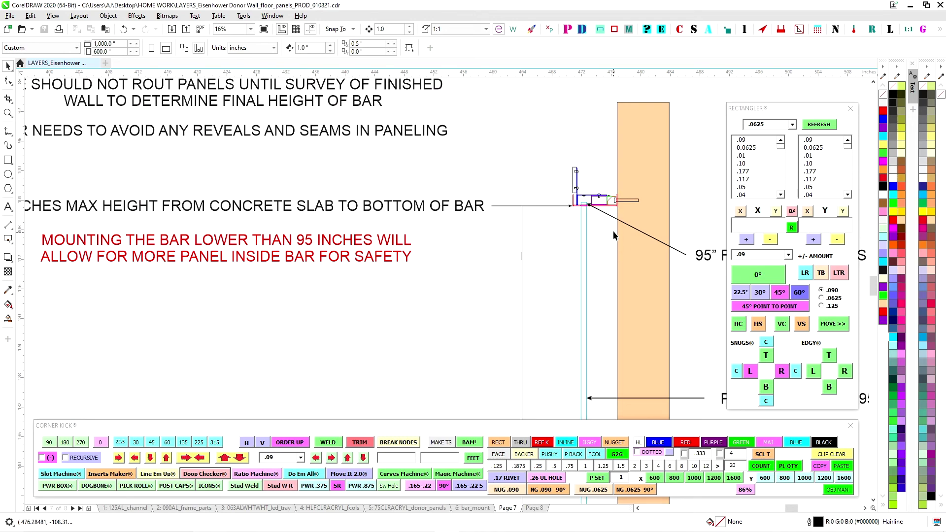
scroll(545, 167, "down", 2)
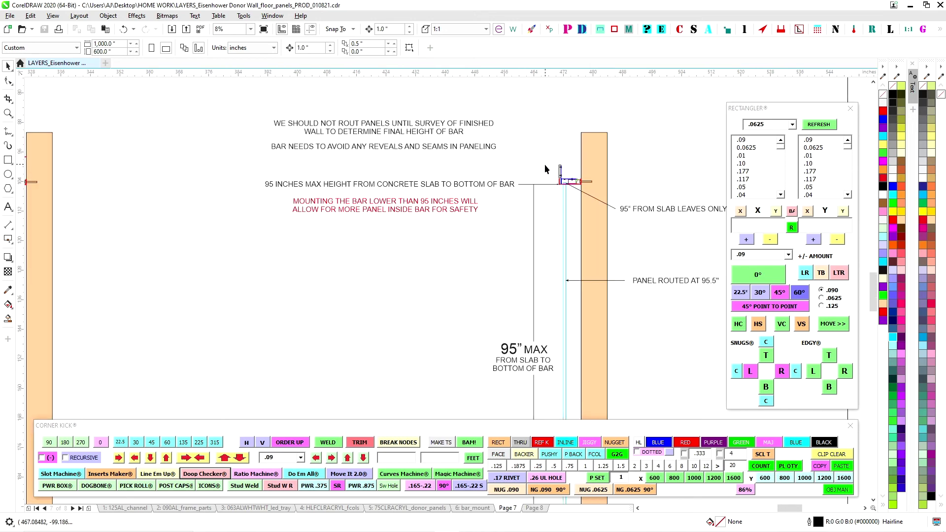
left_click_drag(527, 210, 553, 187)
scroll(540, 138, "up", 2)
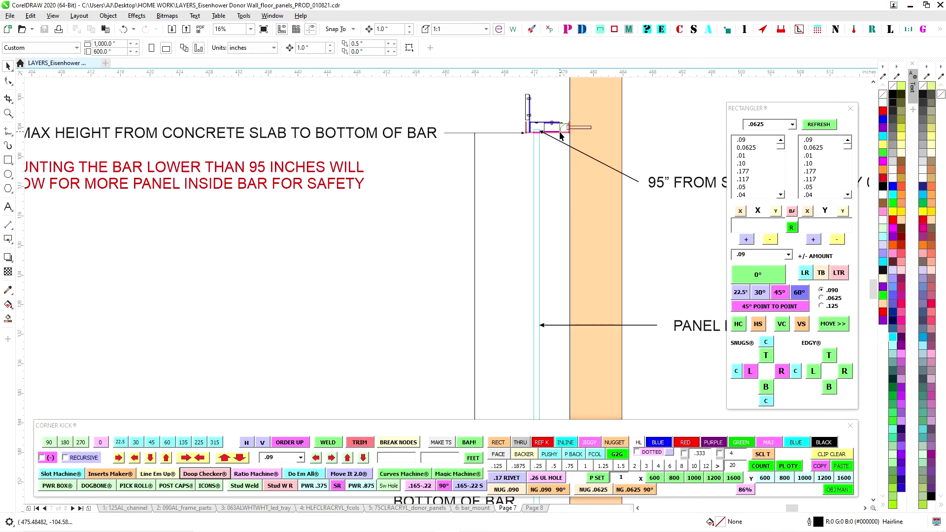
scroll(530, 140, "down", 2)
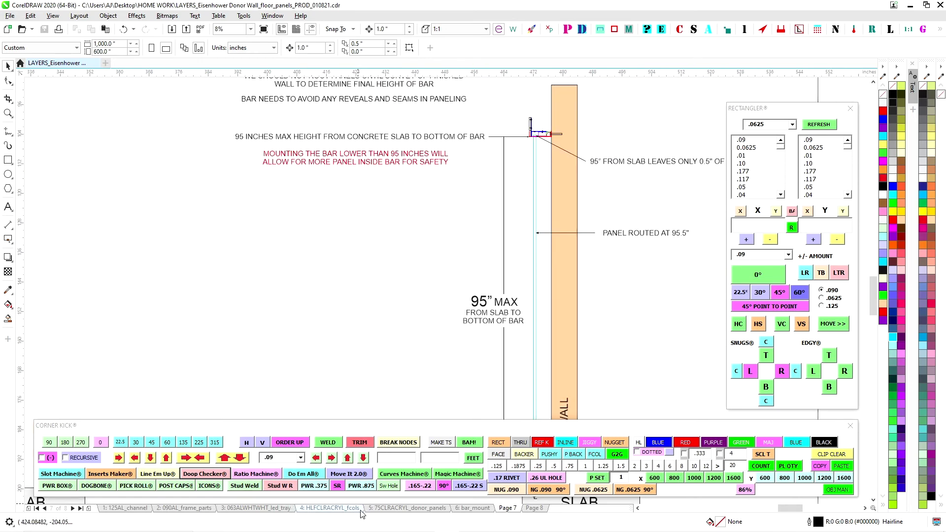
- Open the 75CLRACRYL_donor_panels page and read the notes on maximum panel size and on holding routing until the final survey
left_click(407, 509)
scroll(314, 188, "up", 2)
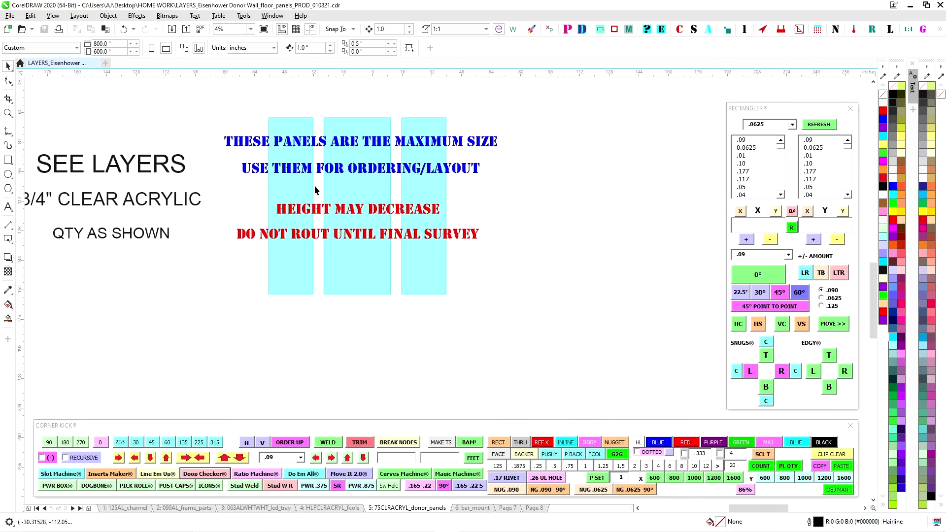
left_click_drag(459, 318, 459, 318)
left_click(259, 108)
left_click_drag(458, 317, 459, 317)
left_click(495, 199)
left_click(439, 192)
left_click(338, 365)
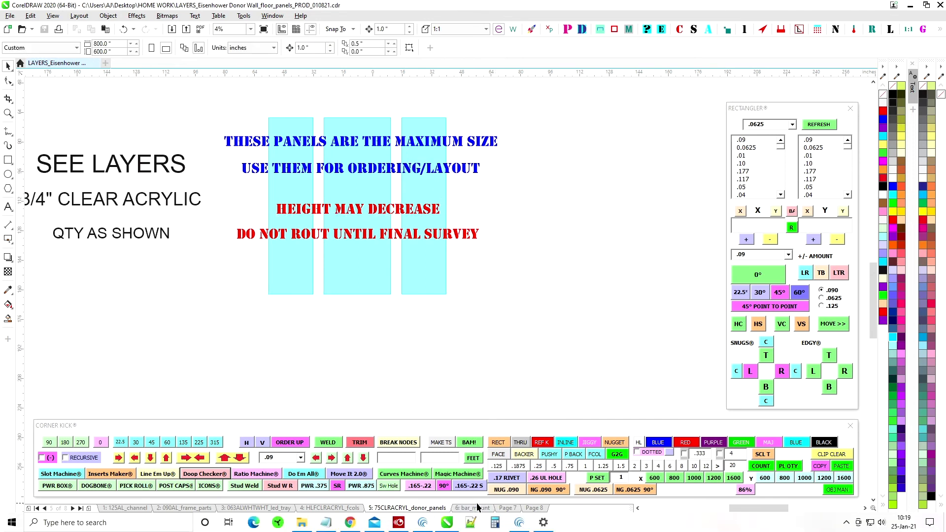
- Return to Page 7 and examine the 4.5" spacing from the wall to the acrylic panel's center at the slab
left_click(508, 508)
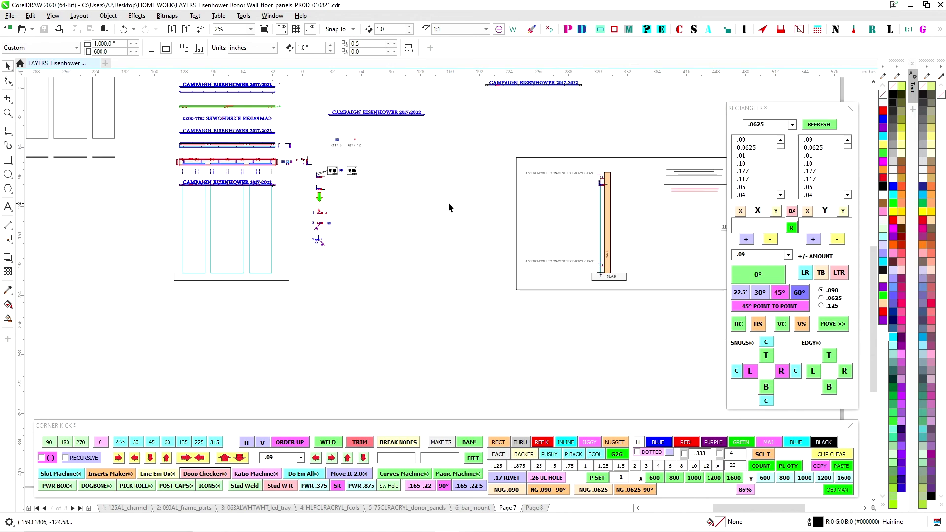
scroll(611, 200, "up", 1)
scroll(438, 196, "up", 1)
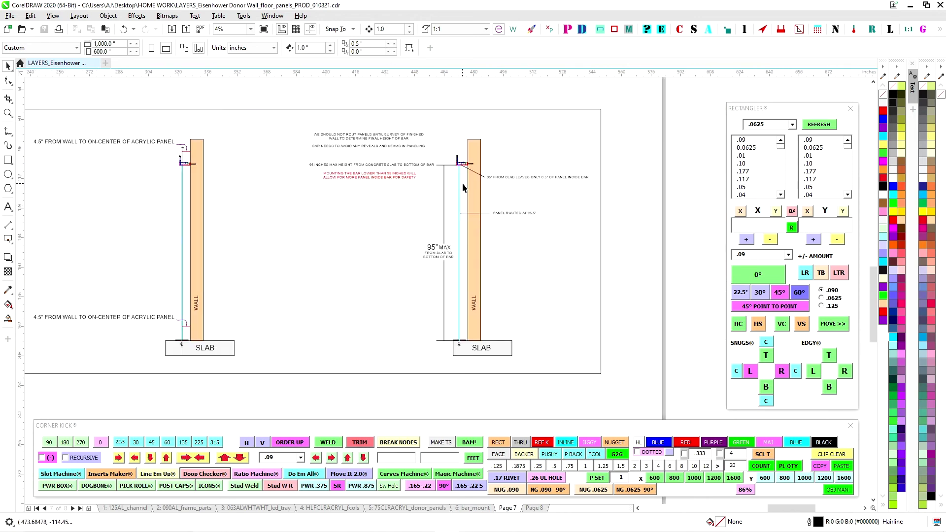
scroll(463, 187, "up", 4)
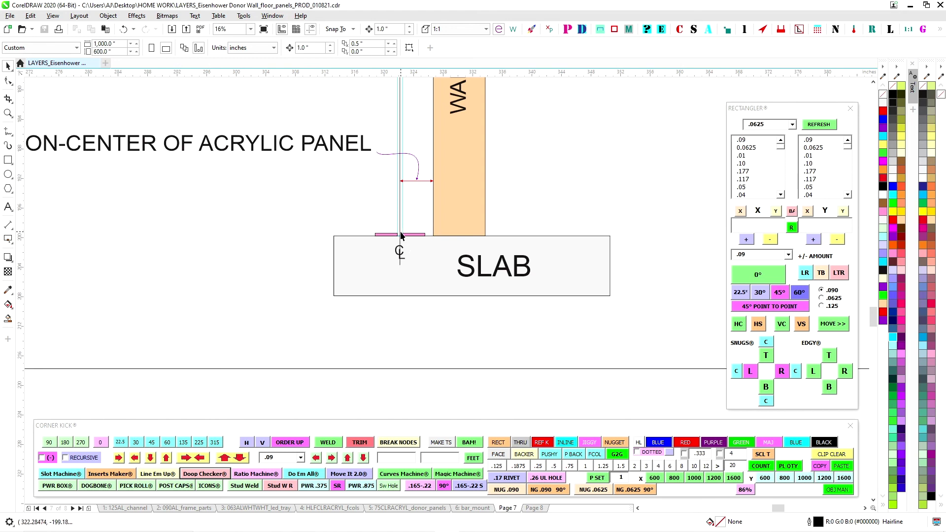
scroll(475, 184, "down", 1)
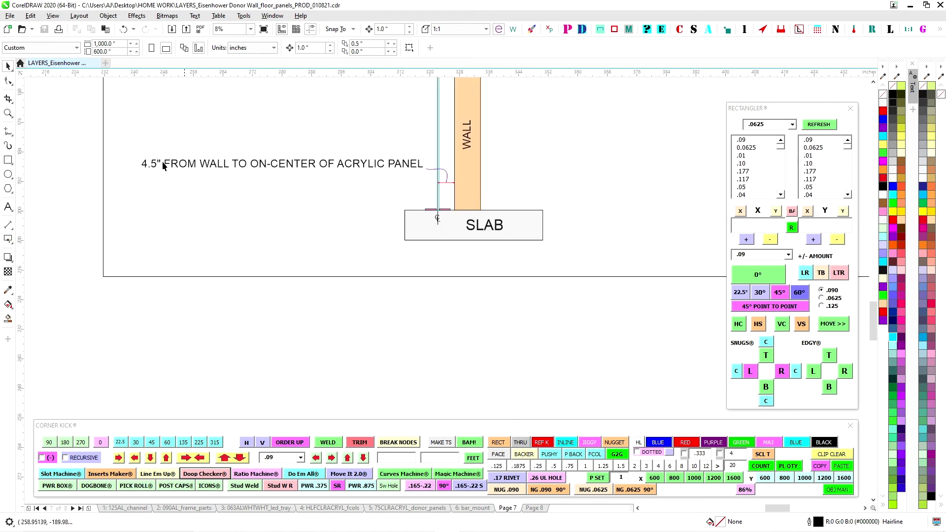
scroll(161, 165, "up", 1)
scroll(552, 186, "down", 1)
left_click_drag(681, 220, 528, 217)
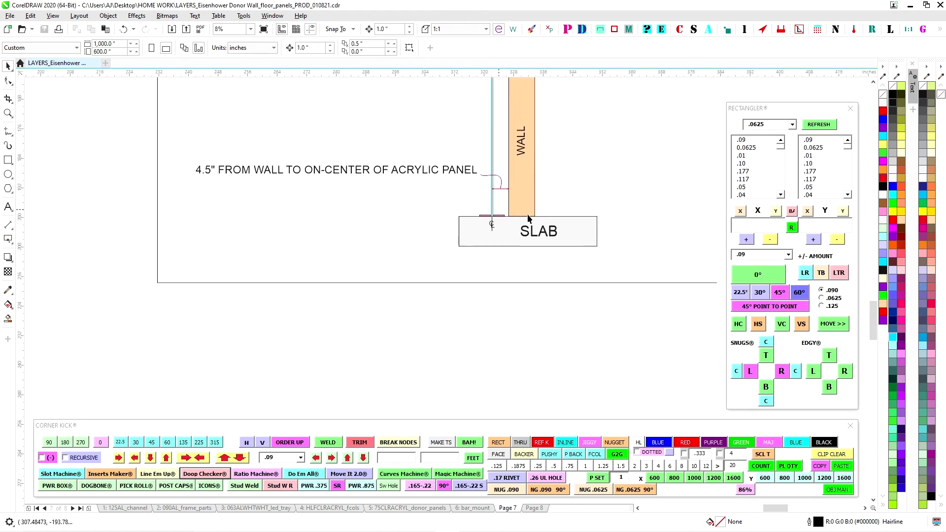
scroll(528, 218, "up", 1)
scroll(469, 212, "down", 1)
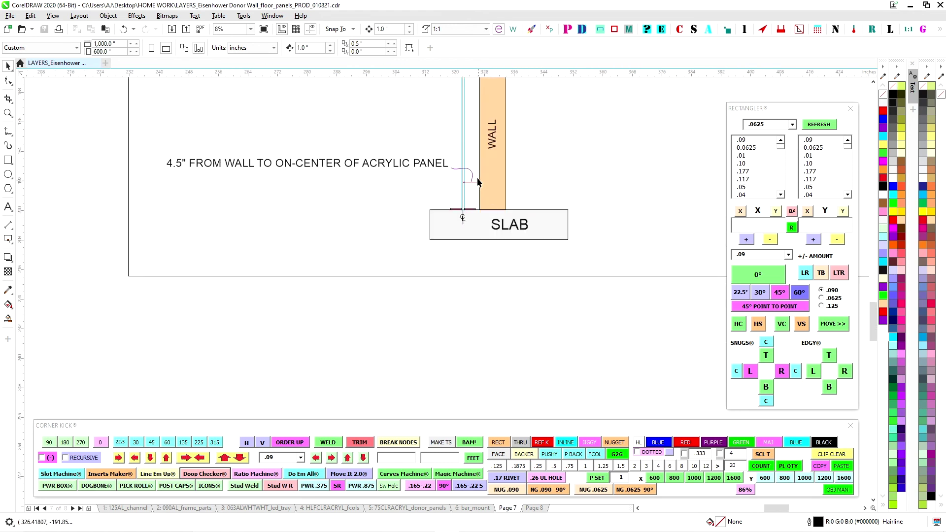
scroll(481, 169, "up", 1)
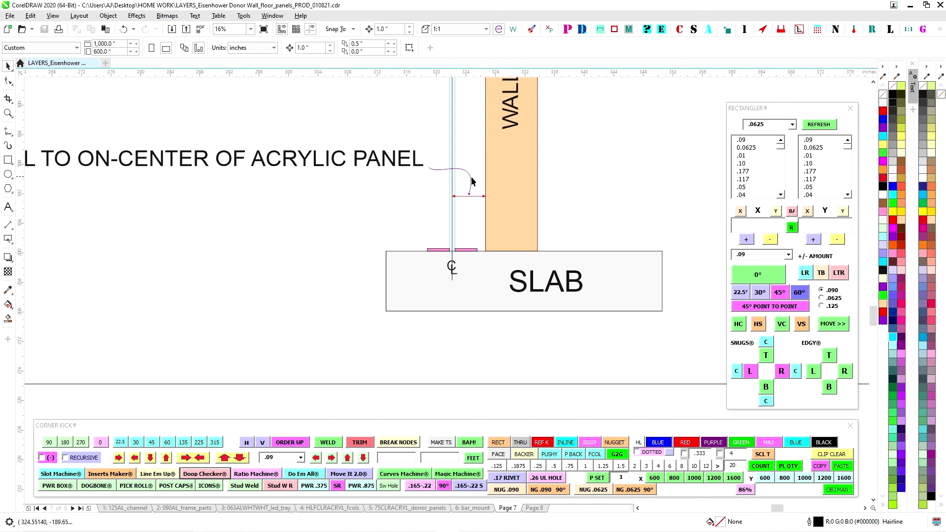
scroll(466, 213, "down", 2)
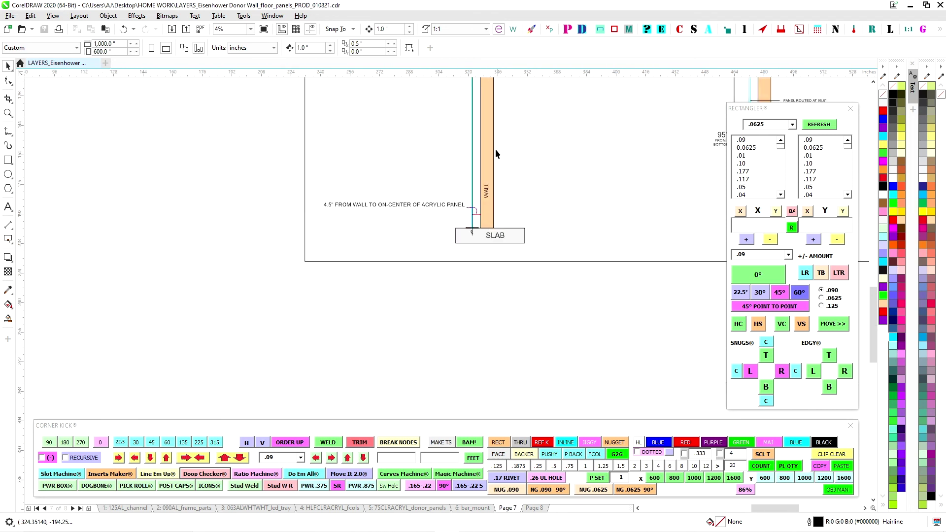
- Check the 4.5" wall-to-panel-center spacing at the bar and compare it with the spacing at the slab
left_click_drag(497, 148, 541, 343)
scroll(525, 248, "up", 5)
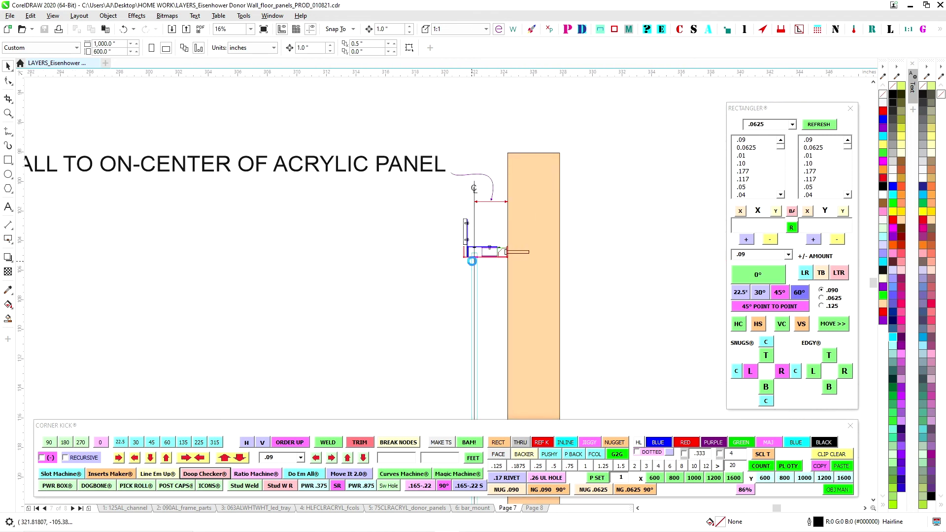
scroll(482, 238, "up", 5)
scroll(482, 237, "down", 4)
scroll(490, 250, "down", 4)
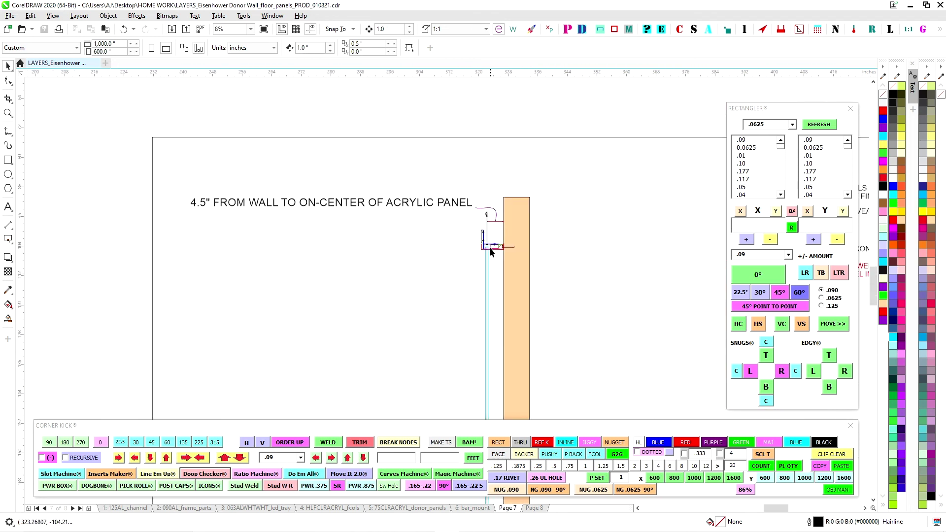
scroll(204, 197, "up", 1)
scroll(327, 264, "down", 2)
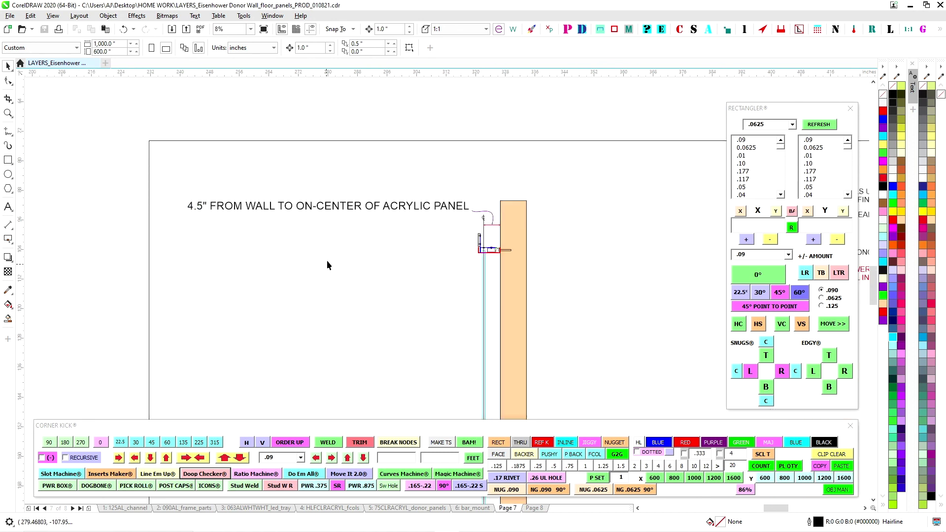
scroll(414, 301, "up", 2)
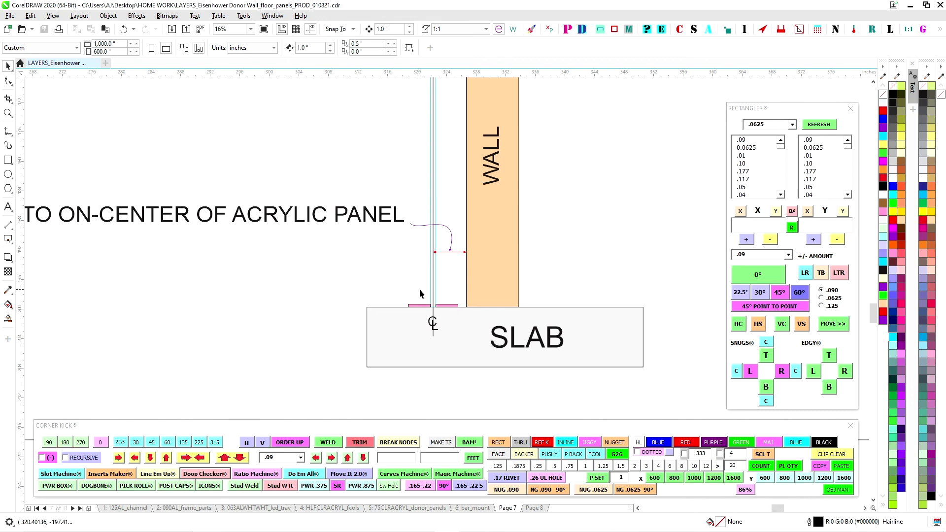
scroll(420, 294, "down", 2)
scroll(711, 300, "up", 1)
- Review the 95" MAX wall section from the slab up to the bar, along with its mounting height and routing notes
left_click_drag(711, 301, 569, 316)
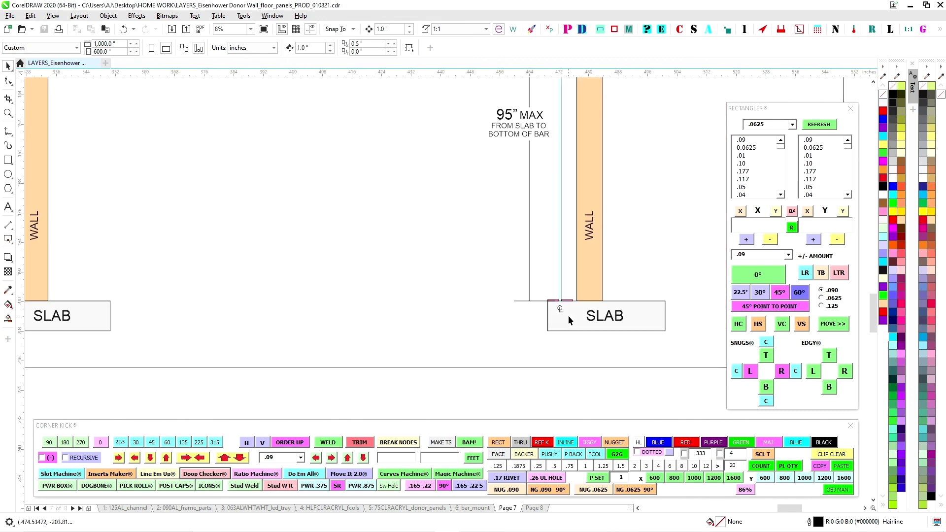
left_click_drag(559, 280, 585, 345)
scroll(556, 207, "down", 1)
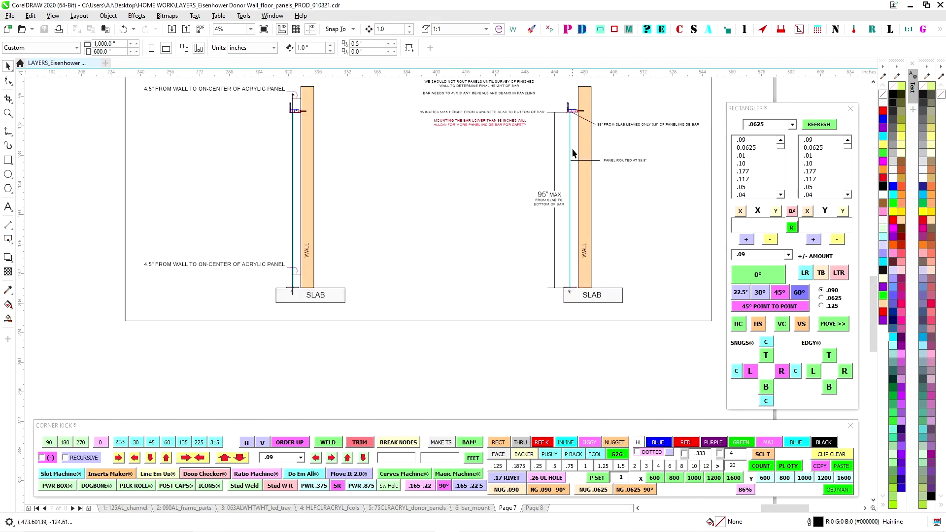
scroll(572, 148, "up", 1)
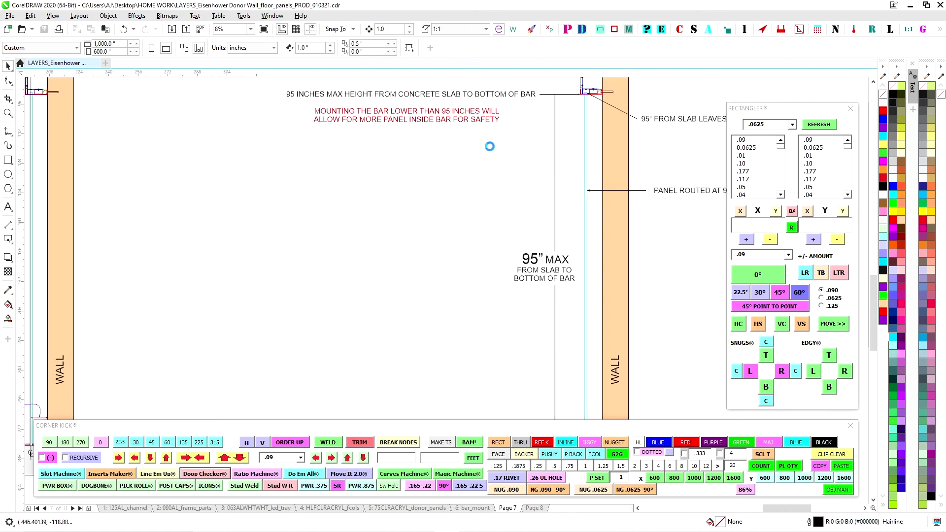
scroll(533, 163, "down", 1)
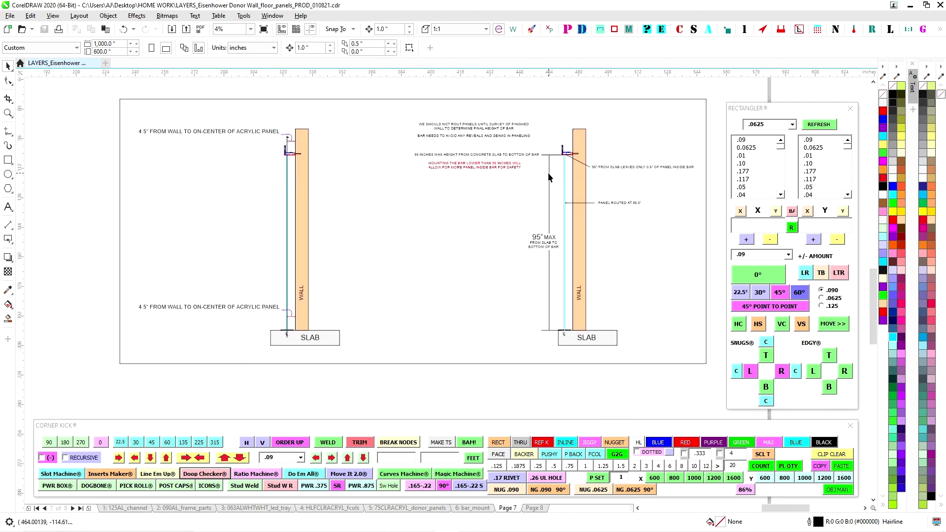
scroll(569, 147, "up", 1)
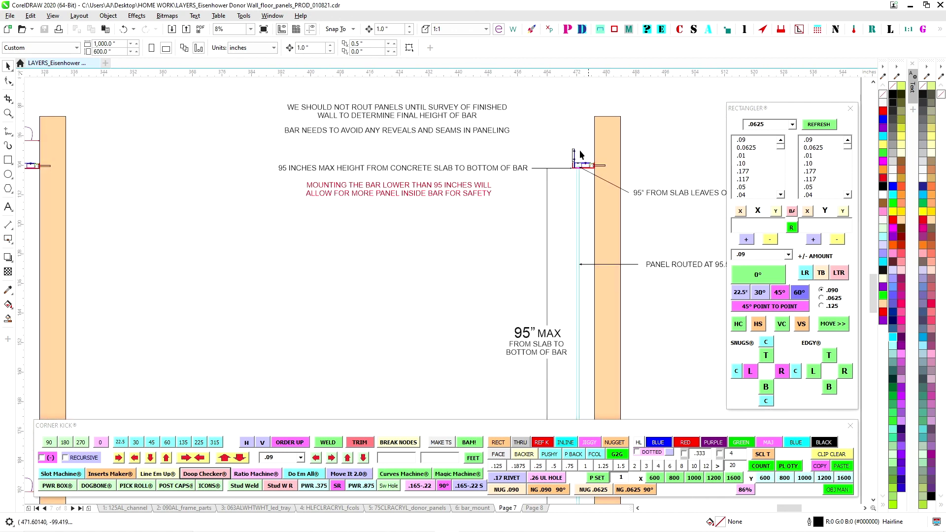
scroll(501, 235, "down", 2)
scroll(428, 193, "up", 1)
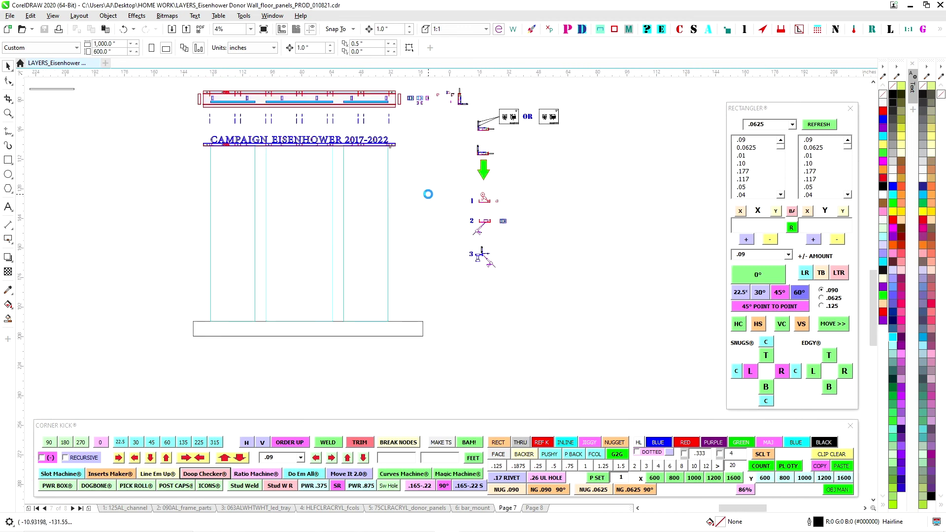
- Select the rightmost acrylic panel in the front elevation and examine the bar parts and assembly details beside it
left_click(388, 168)
scroll(424, 188, "down", 1)
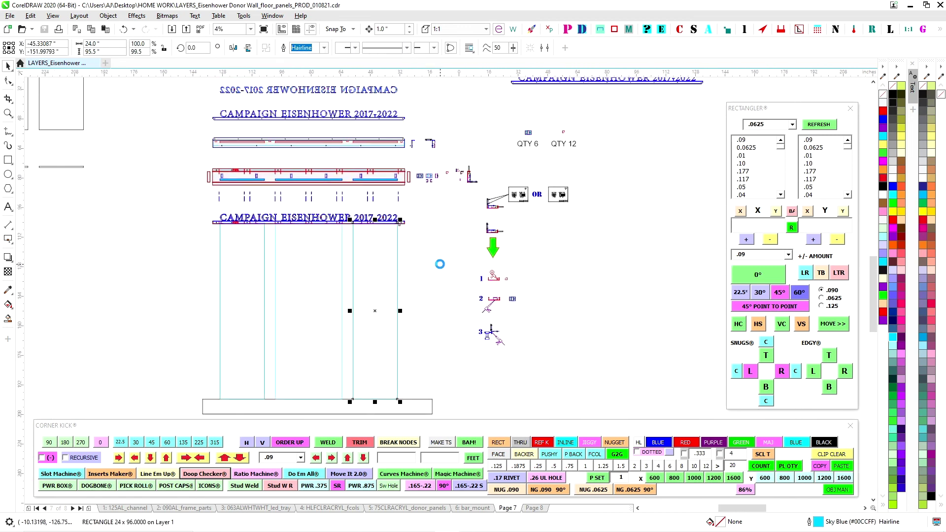
scroll(537, 176, "up", 2)
scroll(537, 175, "up", 2)
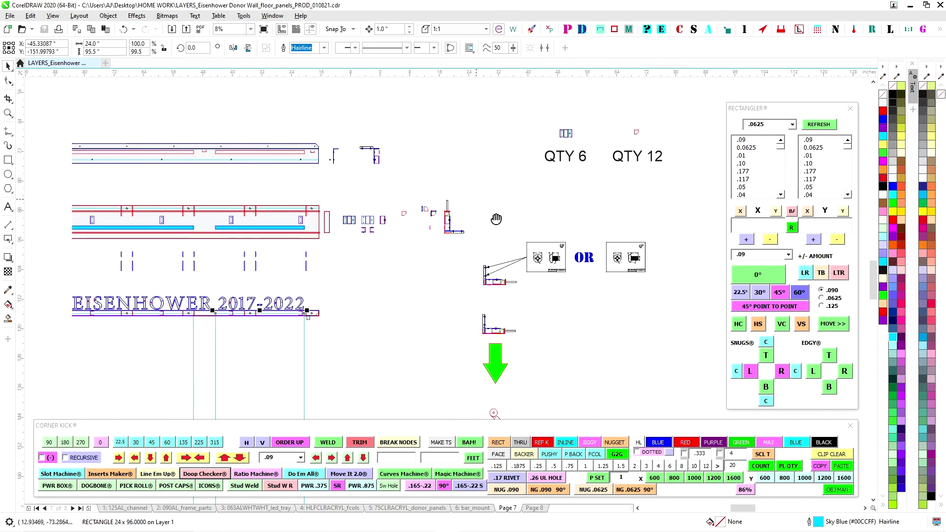
scroll(501, 193, "down", 2)
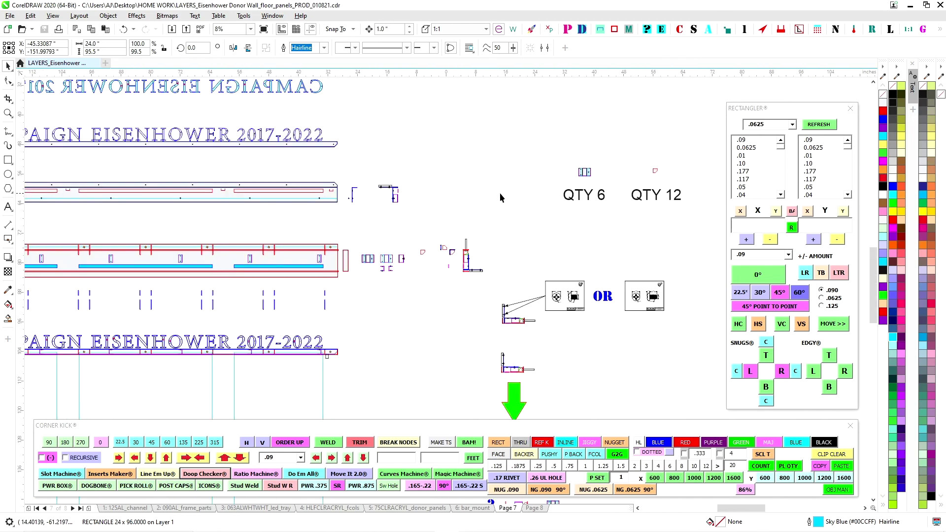